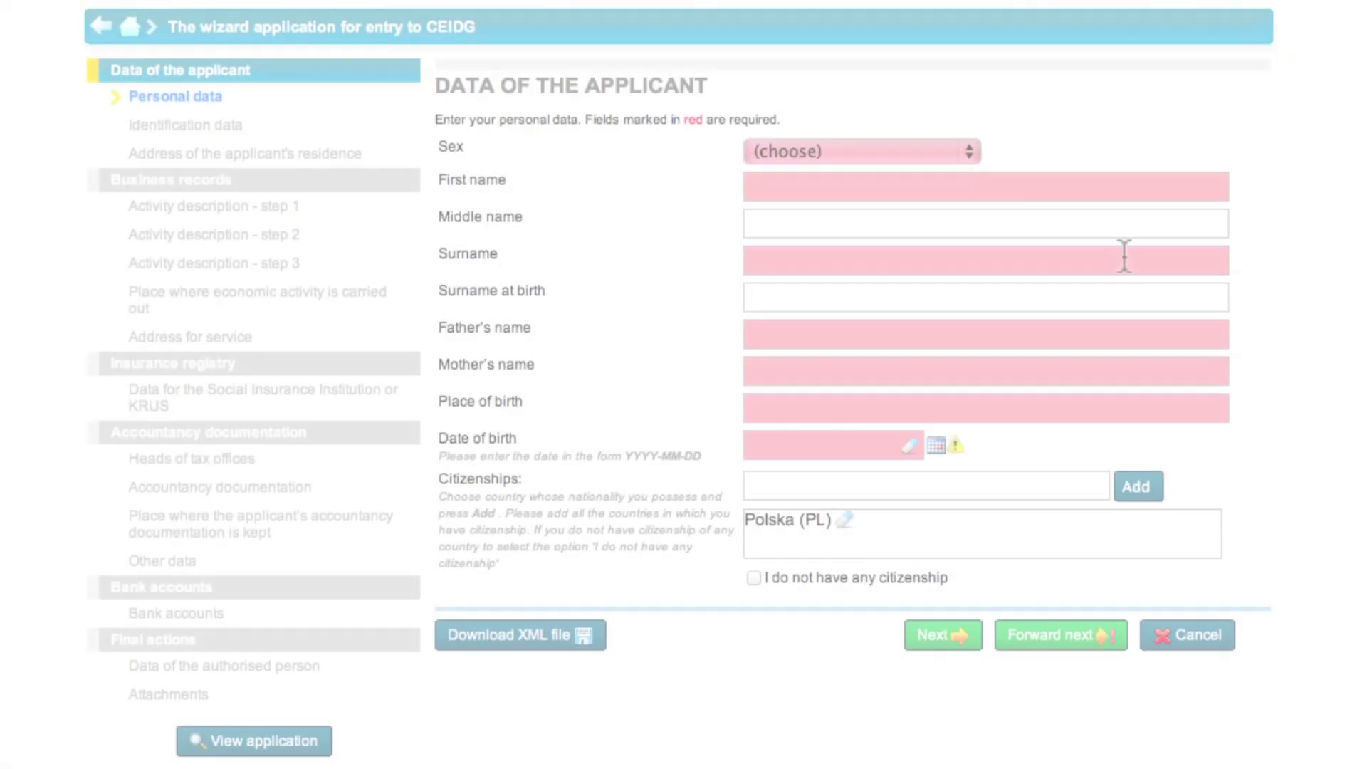
# Set the applicant's sex to Female and enter the applicant's first and second names
pyautogui.click(929, 151)
pyautogui.click(937, 173)
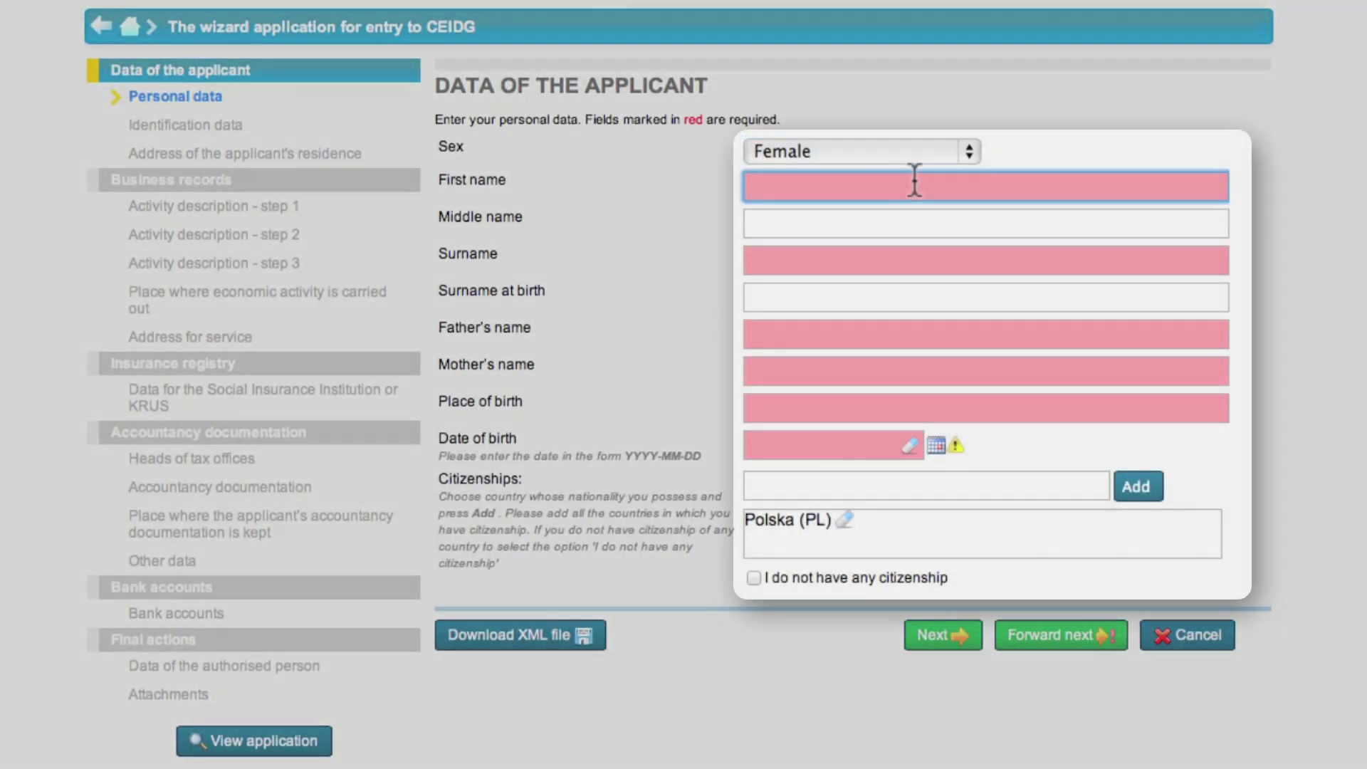
pyautogui.press('Tab')
pyautogui.press('Tab')
pyautogui.press('Tab')
pyautogui.press('Tab')
pyautogui.press('Tab')
pyautogui.press('Tab')
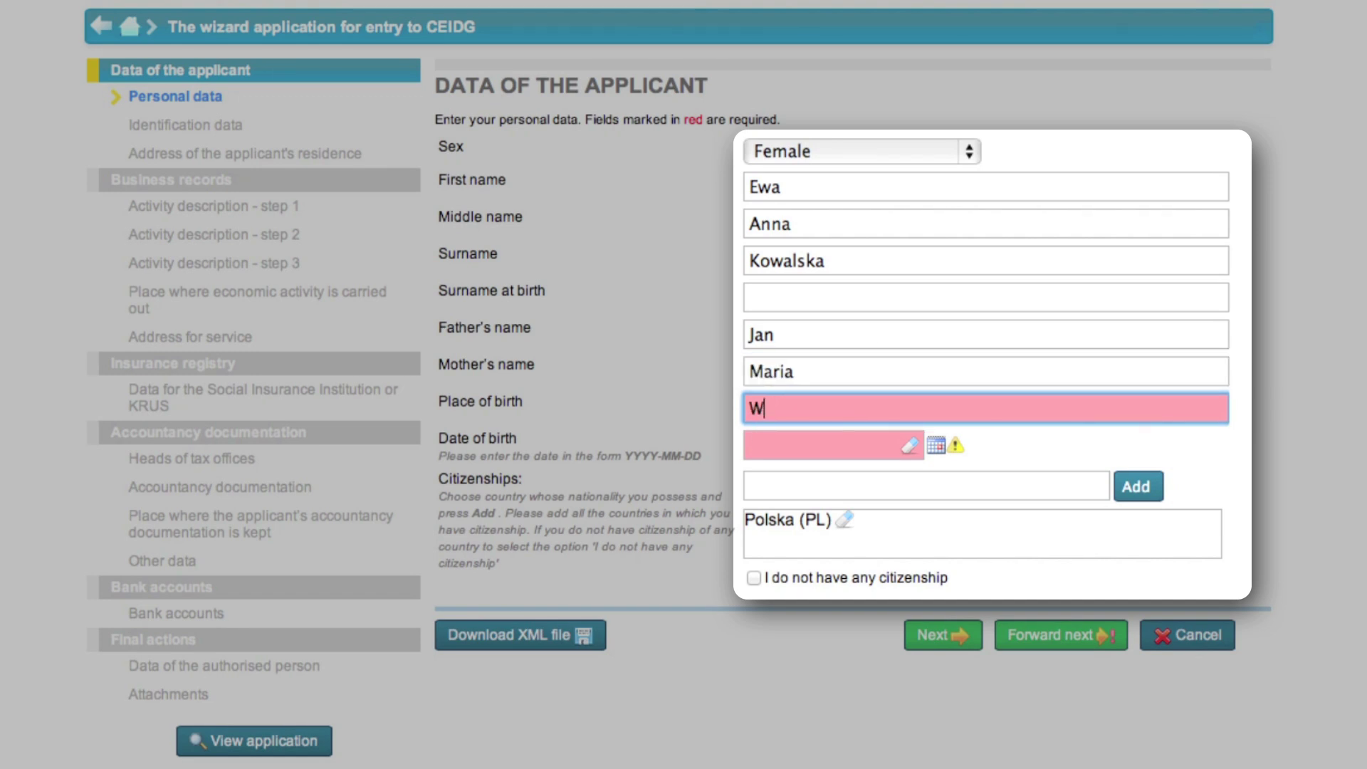
pyautogui.press('Tab')
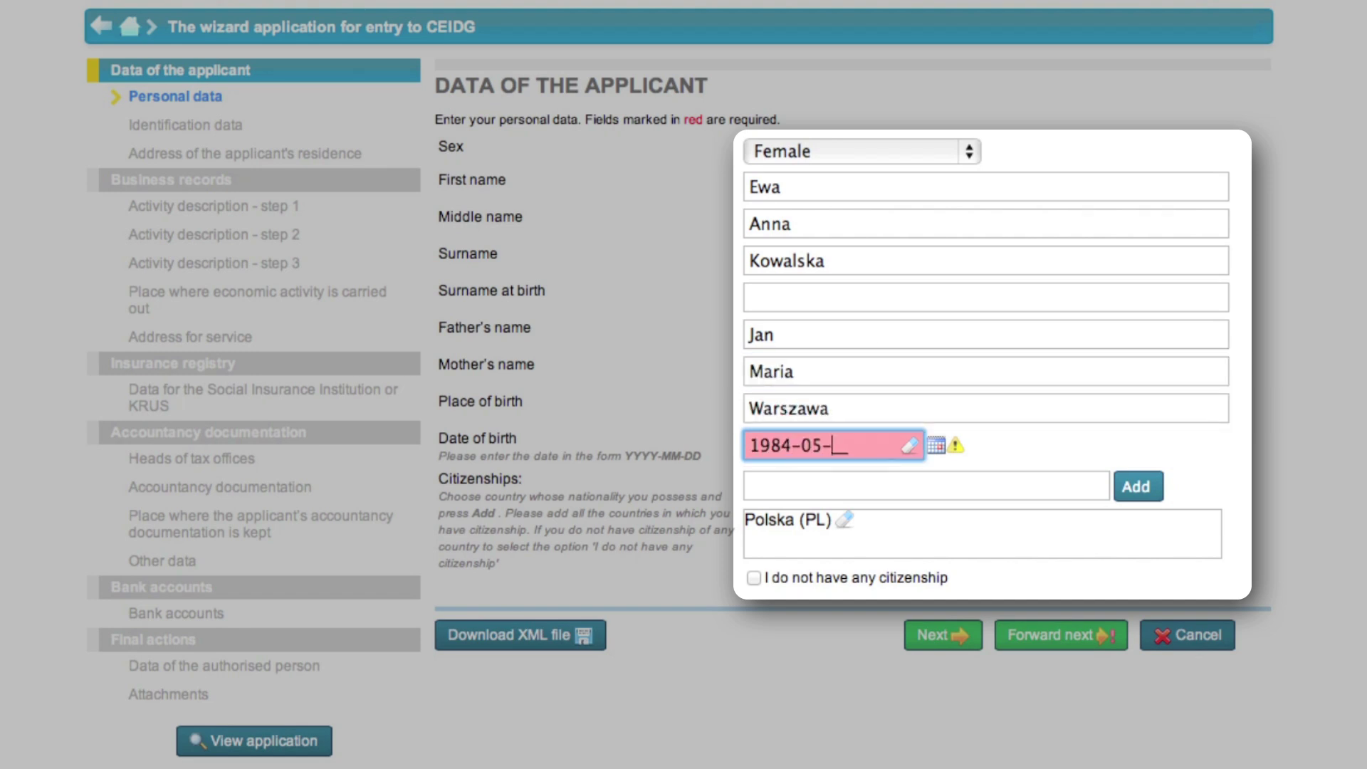
pyautogui.press('Tab')
pyautogui.click(925, 636)
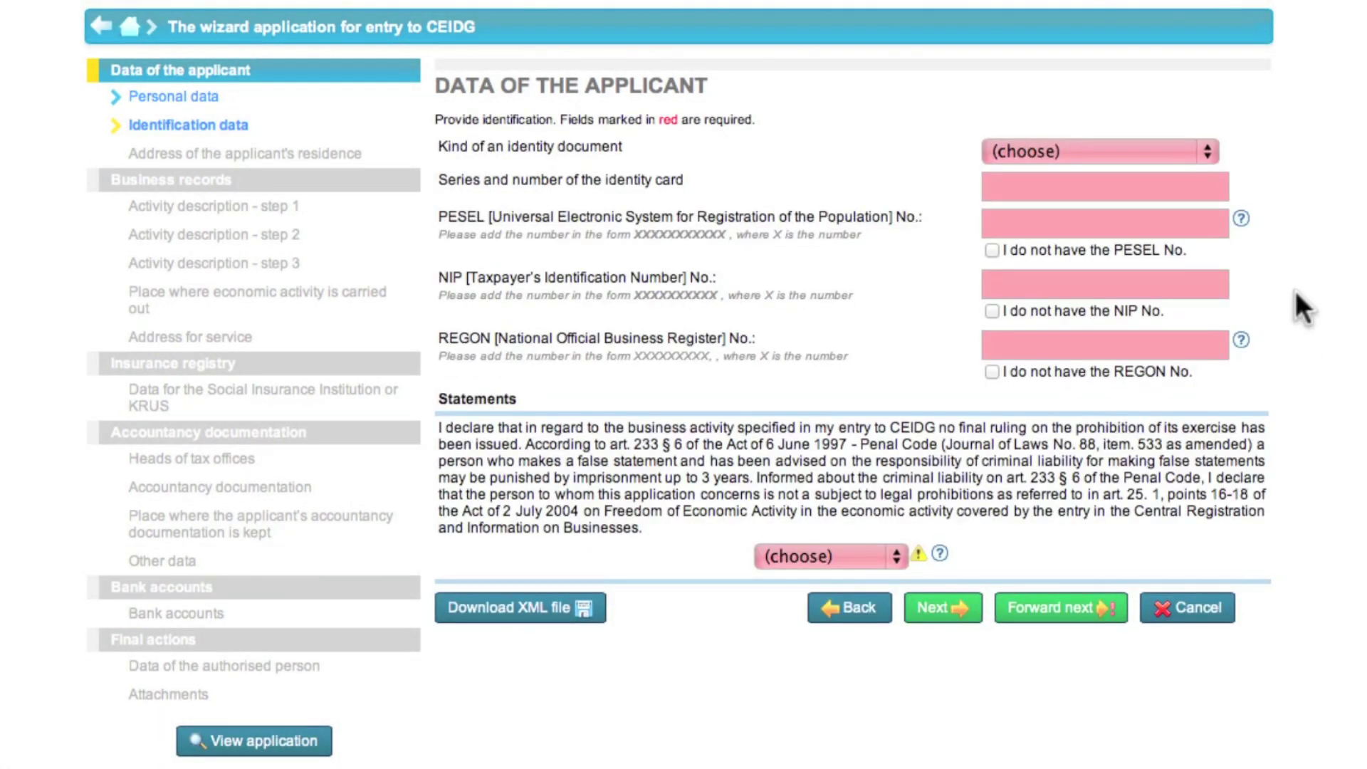
# Choose Identity card as the document and enter the card number, PESEL and NIP
pyautogui.click(1203, 148)
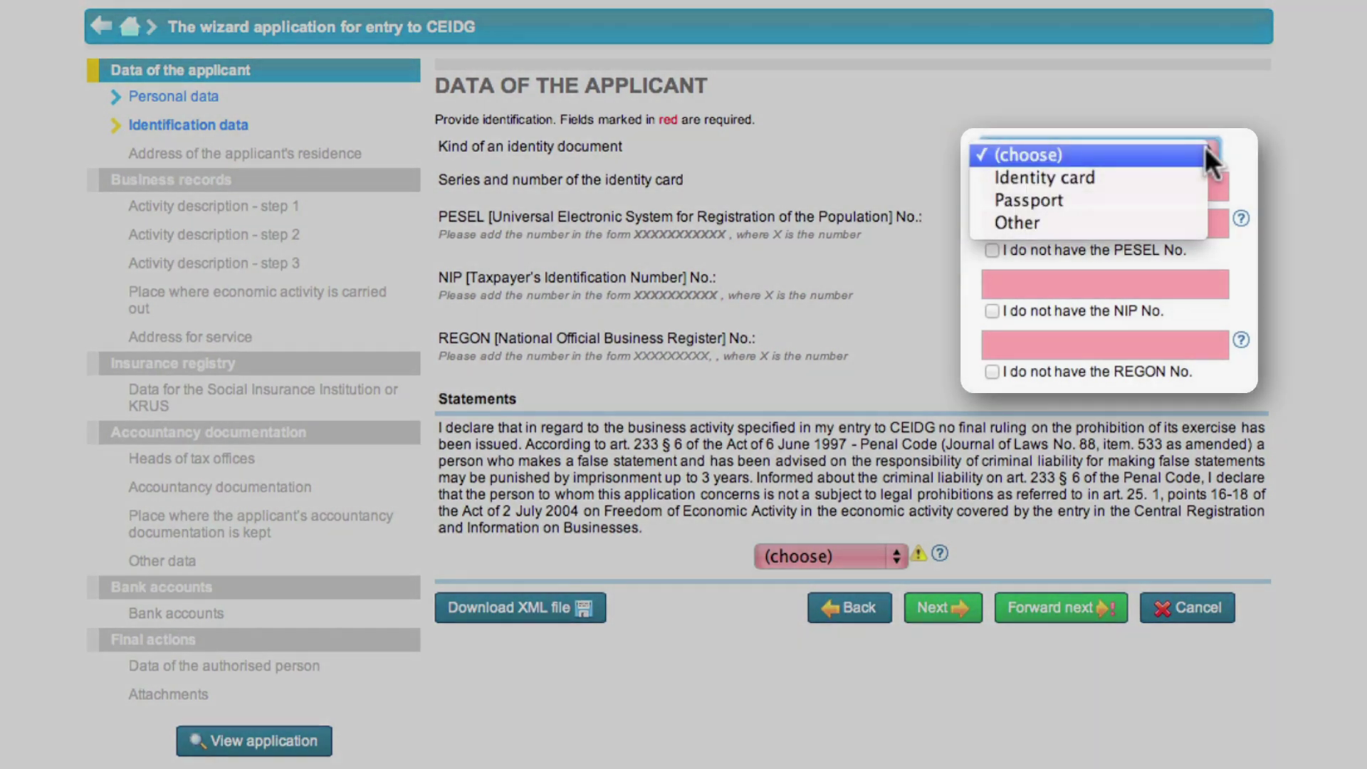
pyautogui.click(1173, 176)
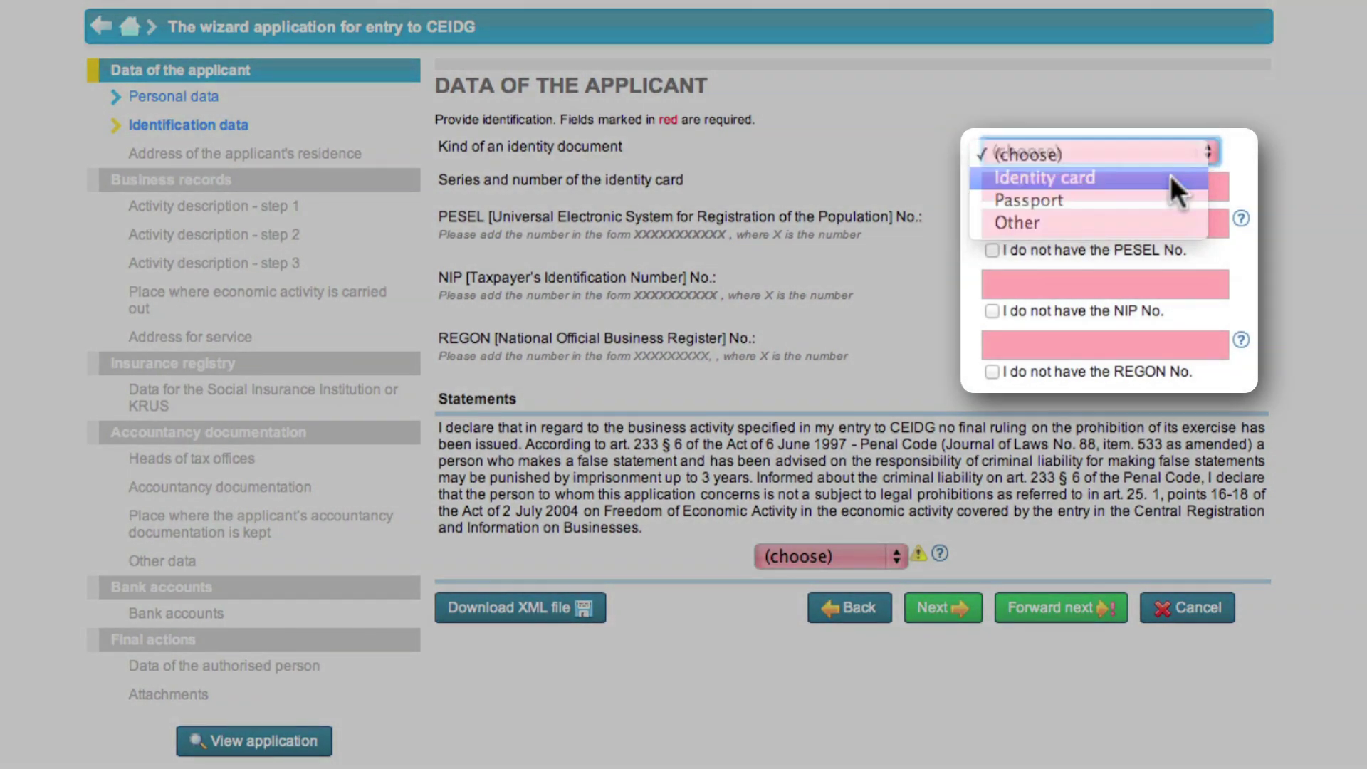
pyautogui.click(1130, 180)
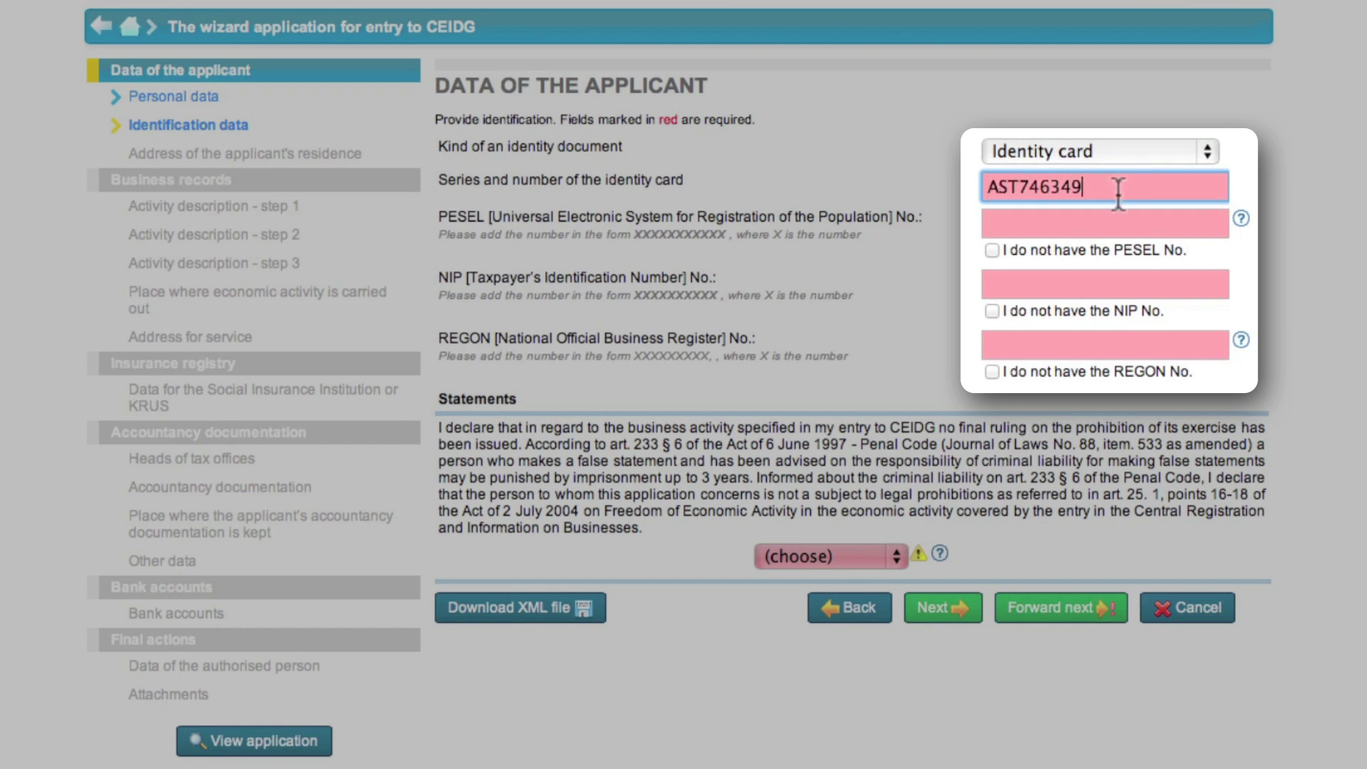
pyautogui.click(1095, 216)
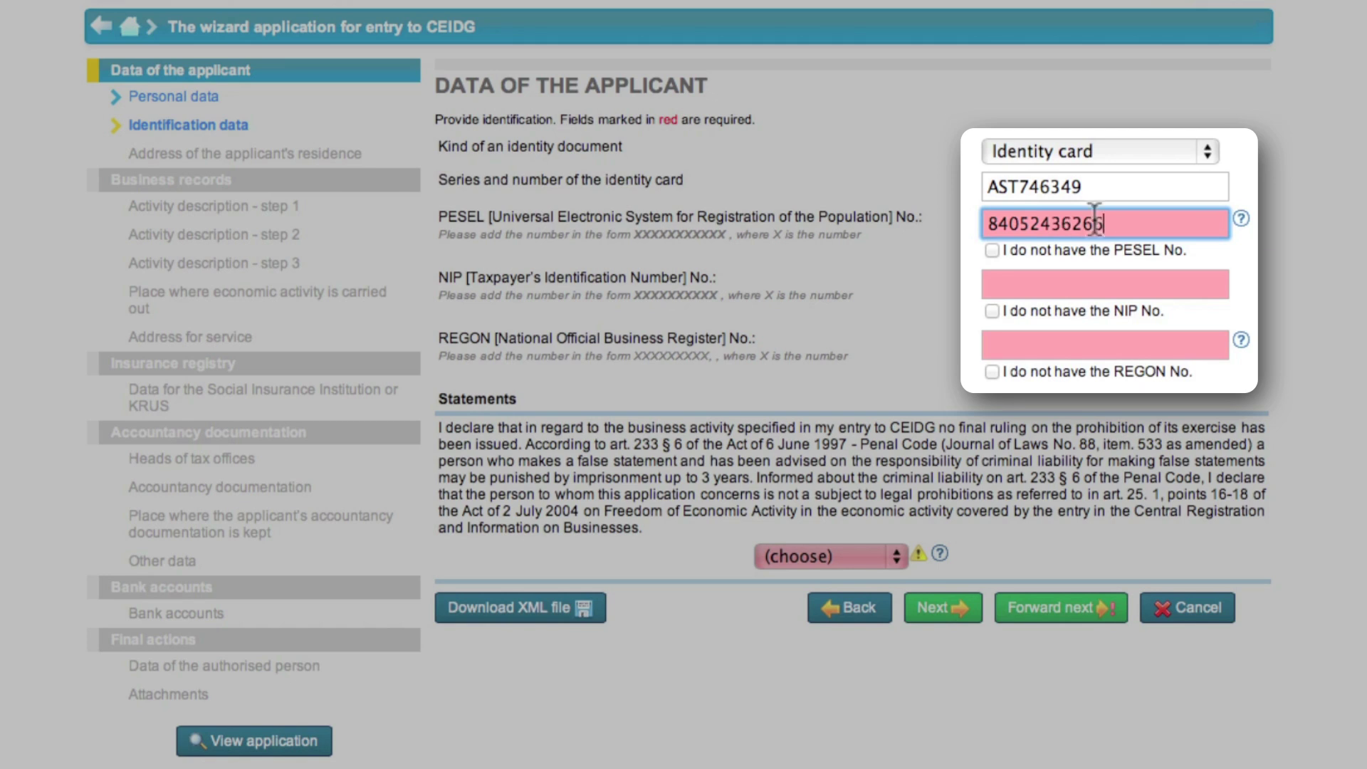
pyautogui.click(1096, 284)
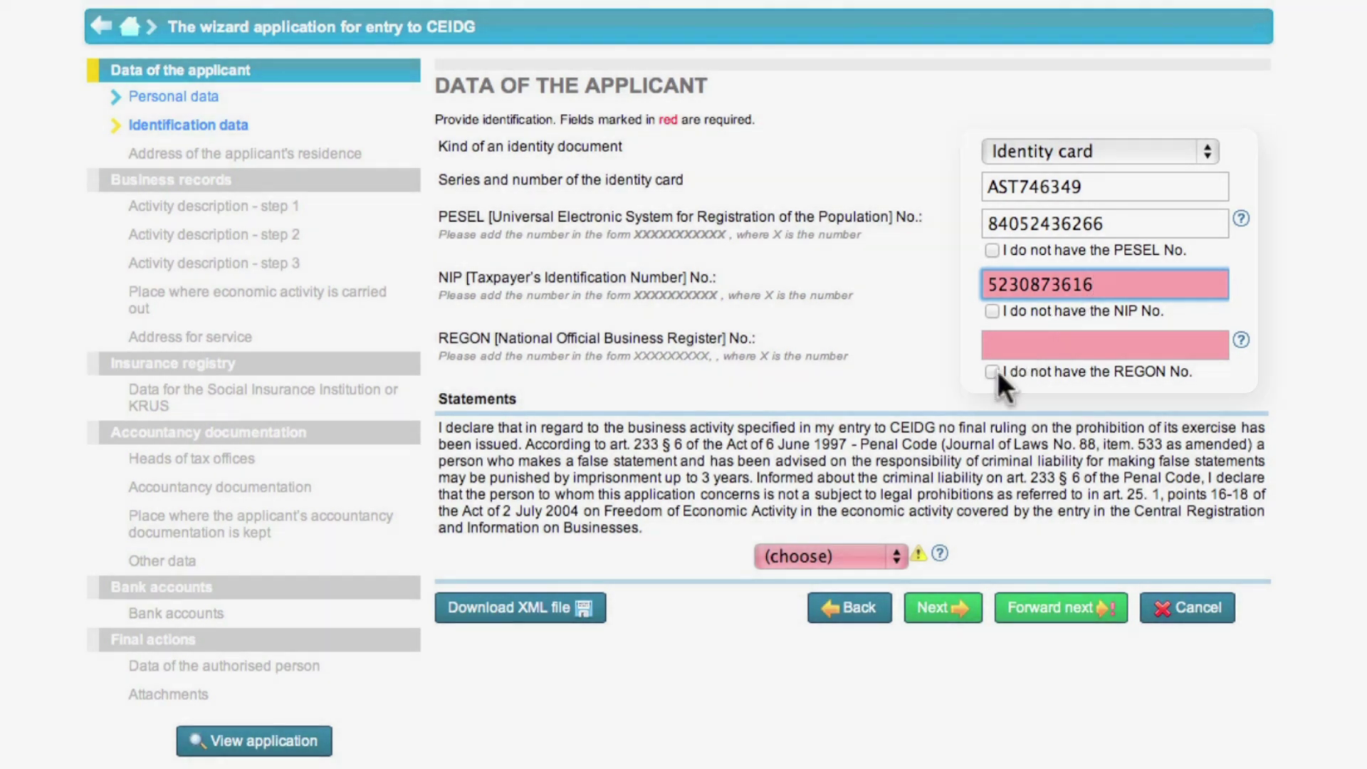
# Mark 'I do not have the REGON No.', answer 'Yes, I declare' and continue
pyautogui.click(992, 371)
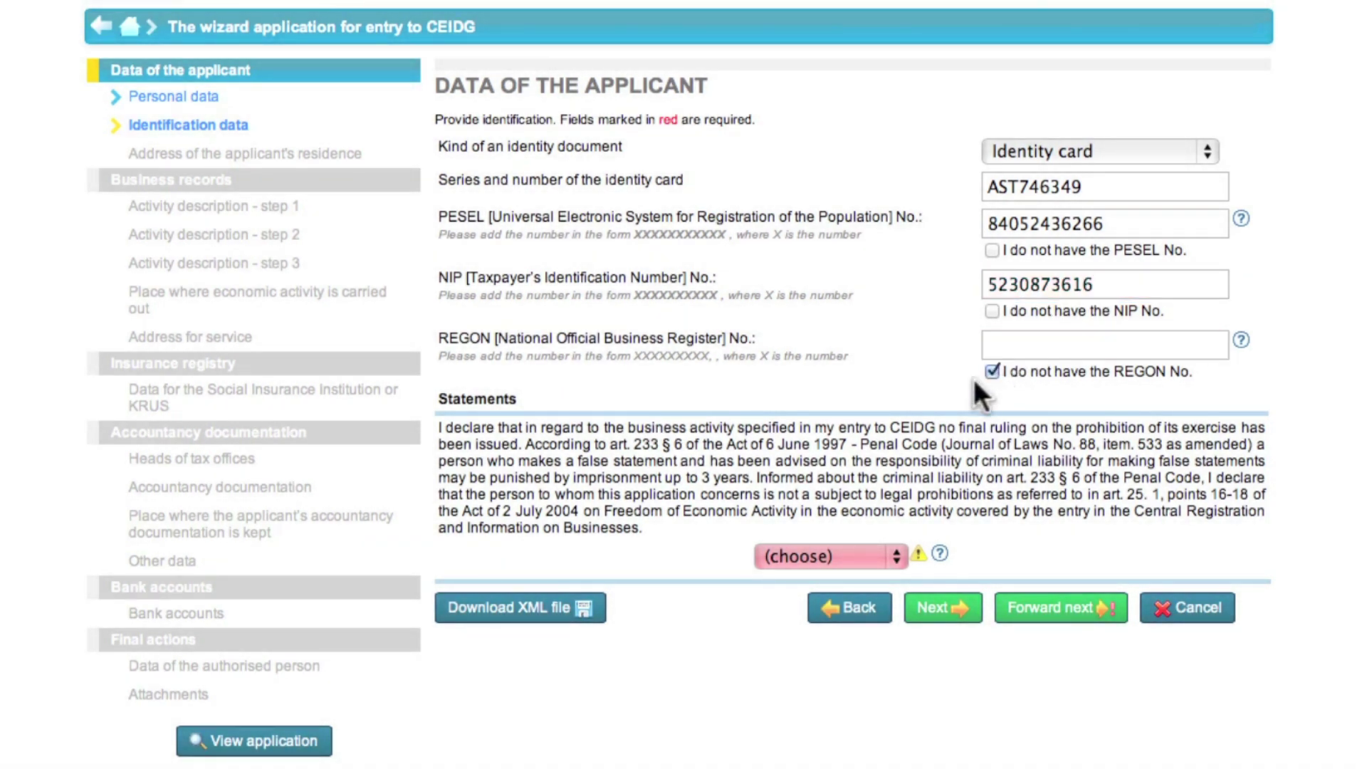
pyautogui.click(895, 554)
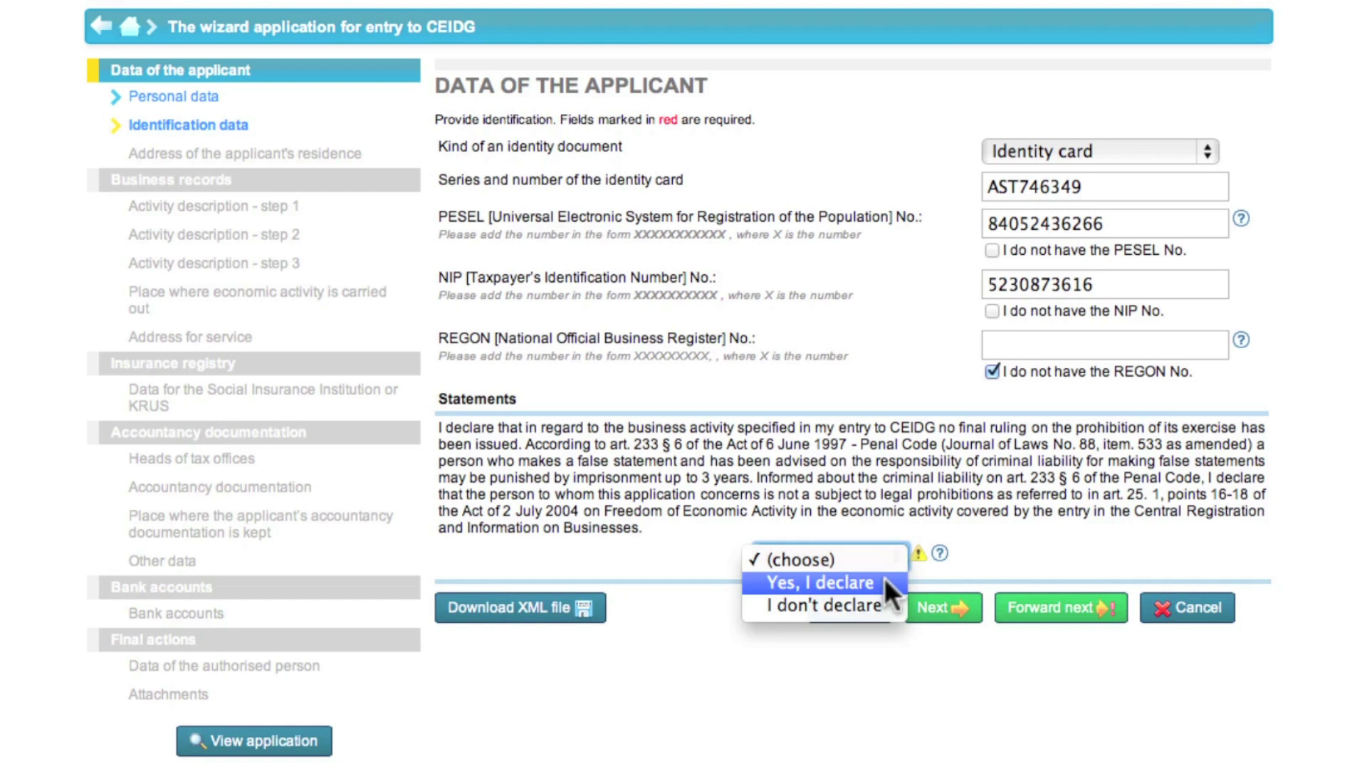
pyautogui.click(884, 580)
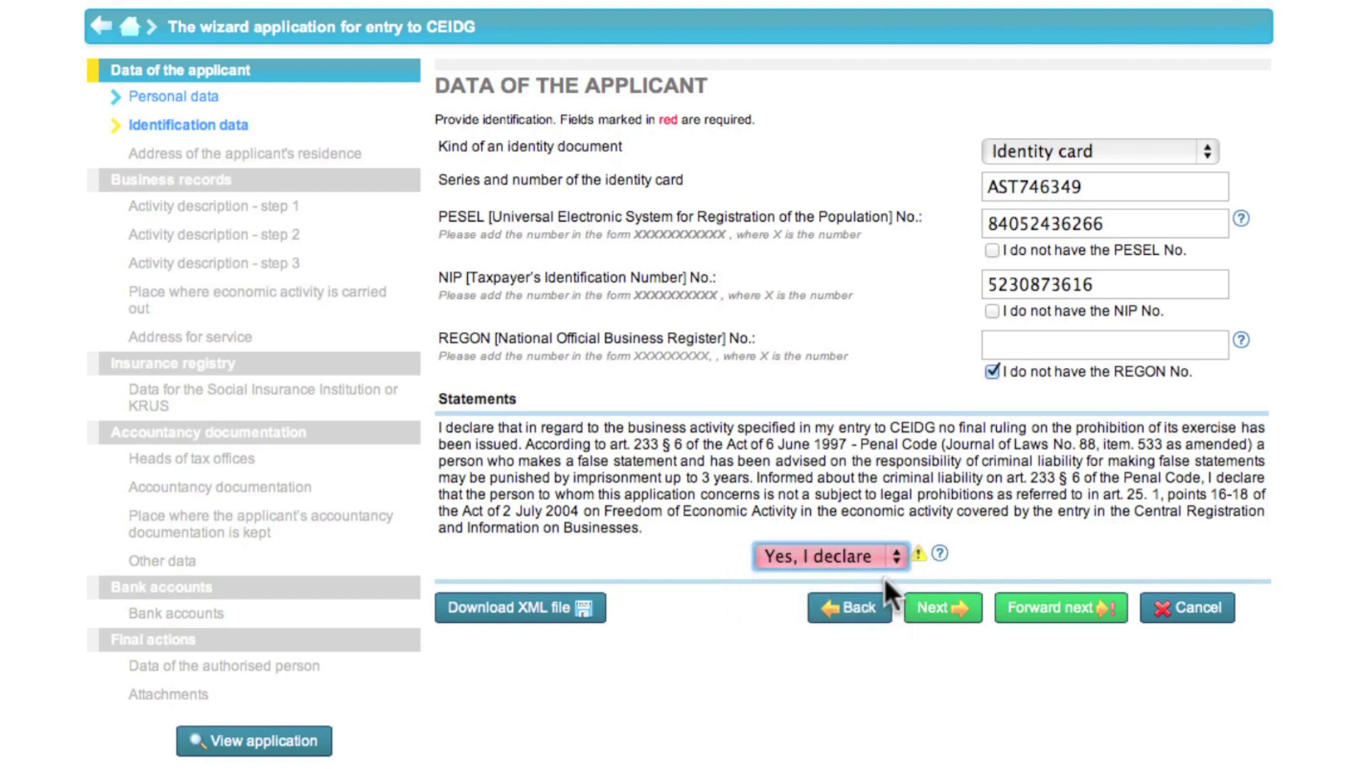
pyautogui.click(940, 612)
# Fill the residence address from the postal code lookup and pick the suggested street name
pyautogui.click(805, 192)
pyautogui.write('01-361')
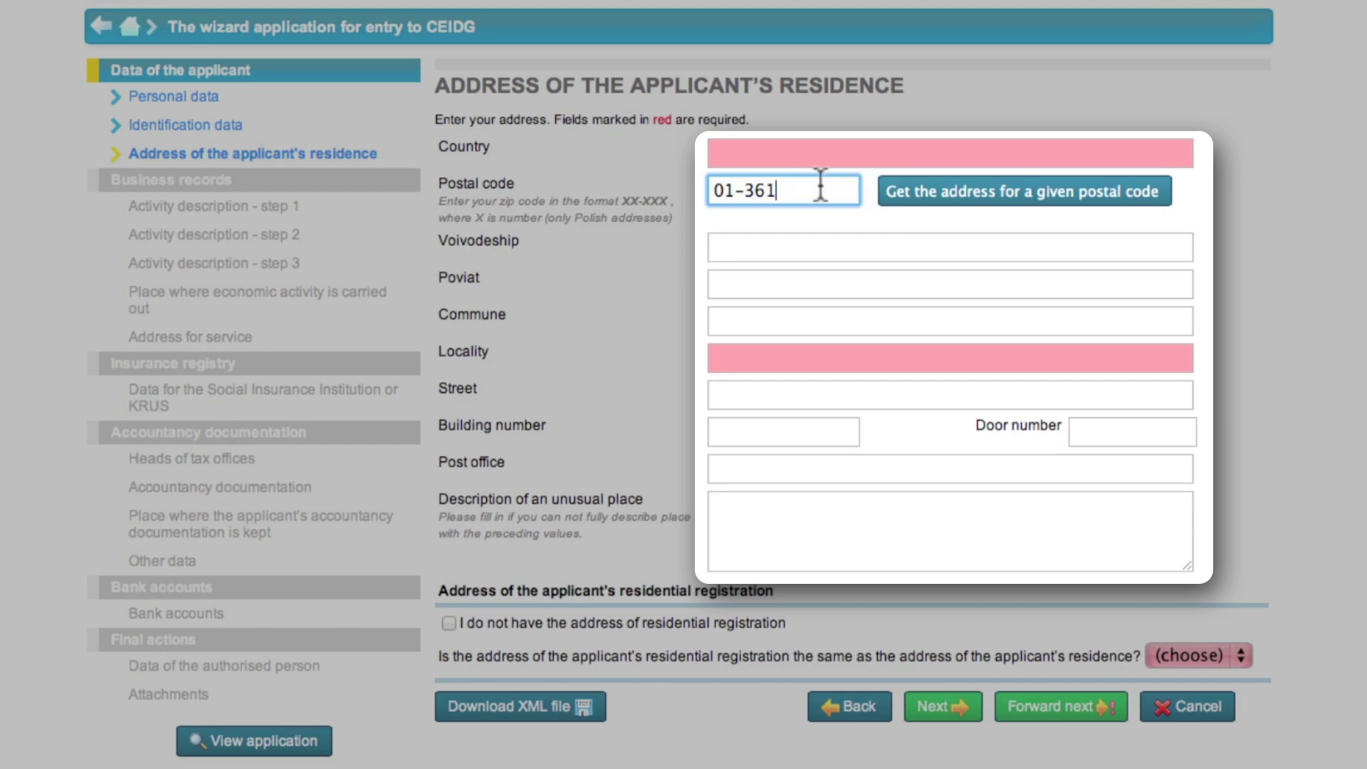
pyautogui.click(934, 191)
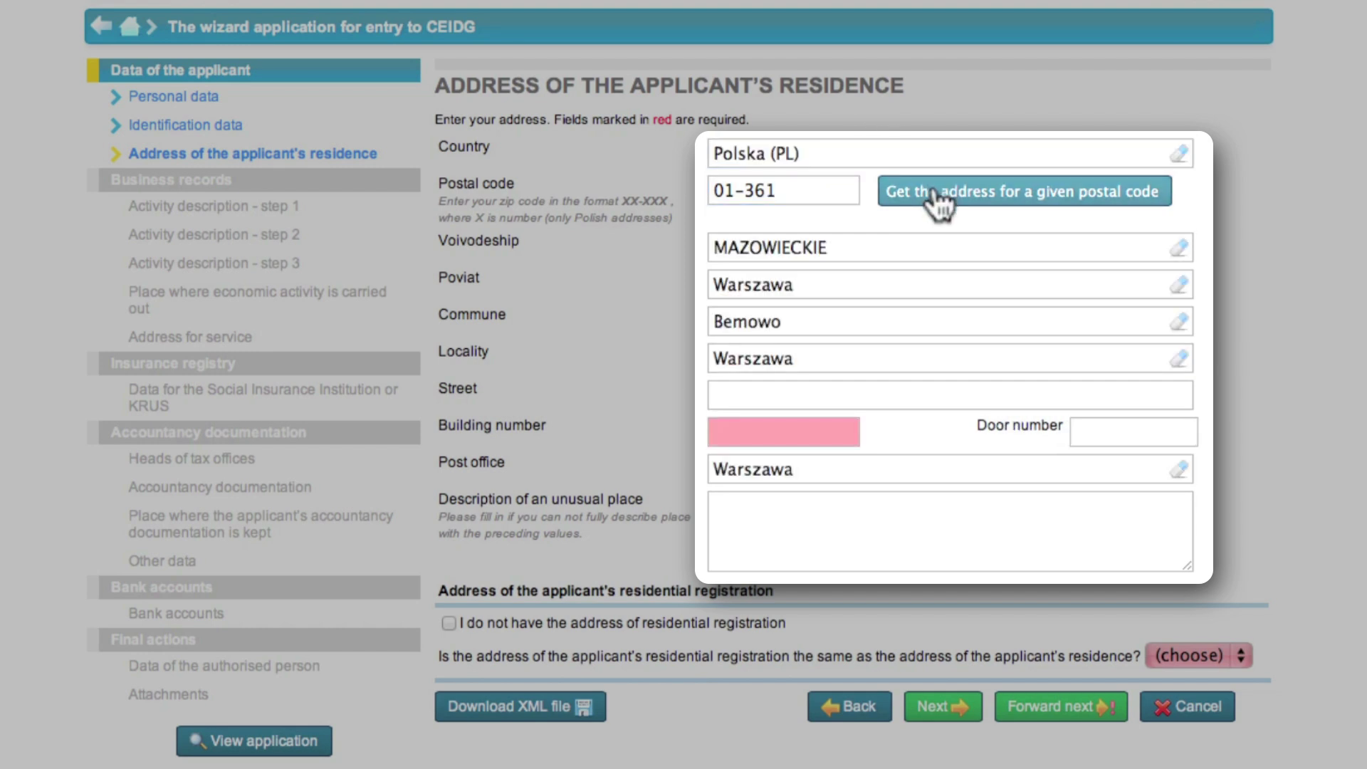
pyautogui.click(810, 389)
pyautogui.click(799, 427)
# Add building and door numbers, confirm the registration address is the same, and continue
pyautogui.click(800, 429)
pyautogui.click(1103, 430)
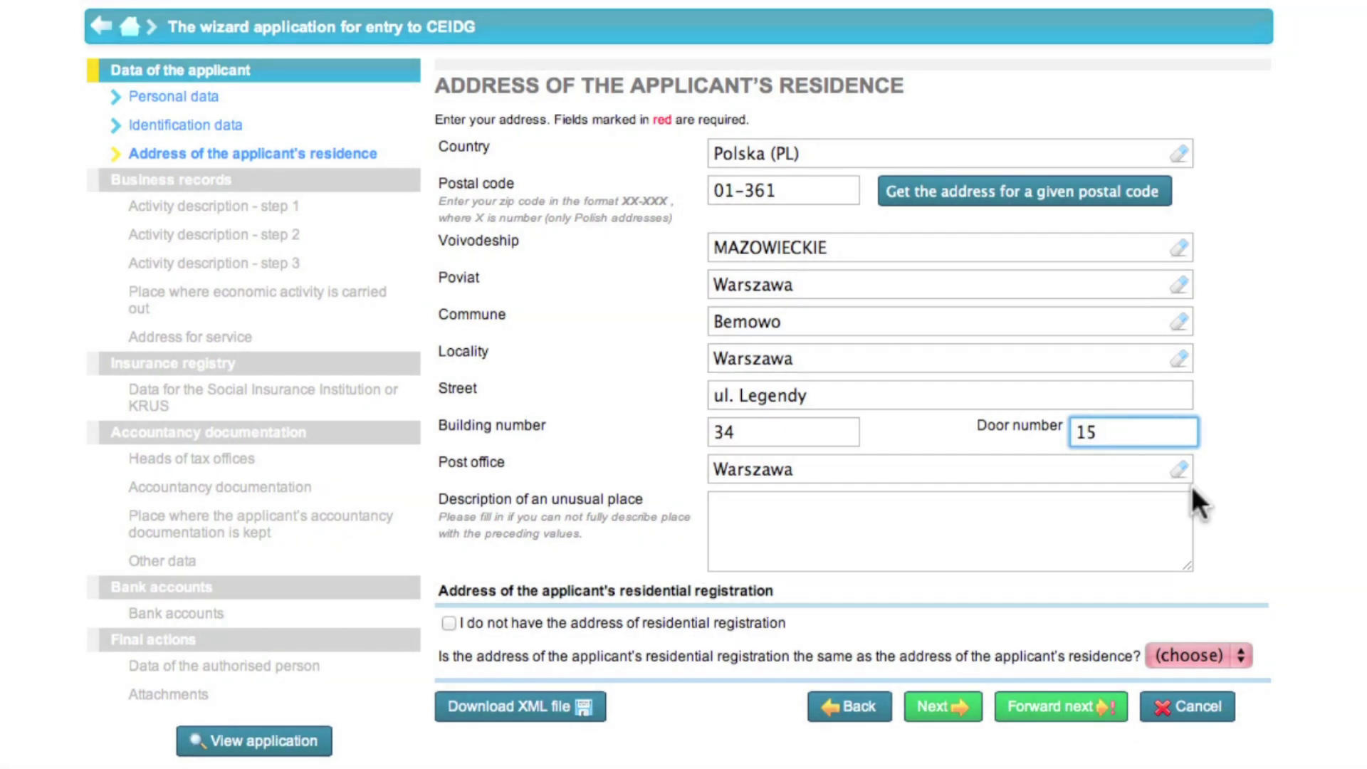
pyautogui.click(1177, 657)
pyautogui.click(1180, 673)
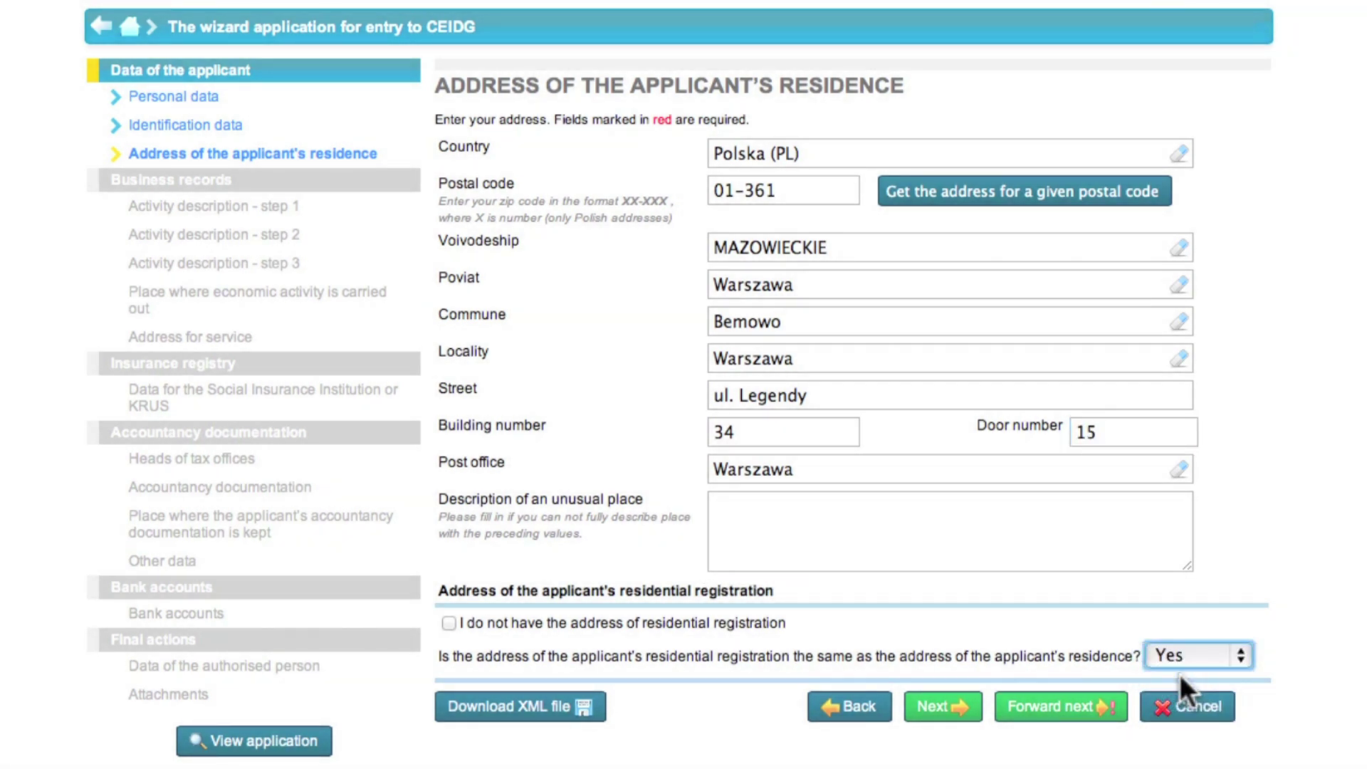
pyautogui.click(962, 708)
pyautogui.click(1067, 192)
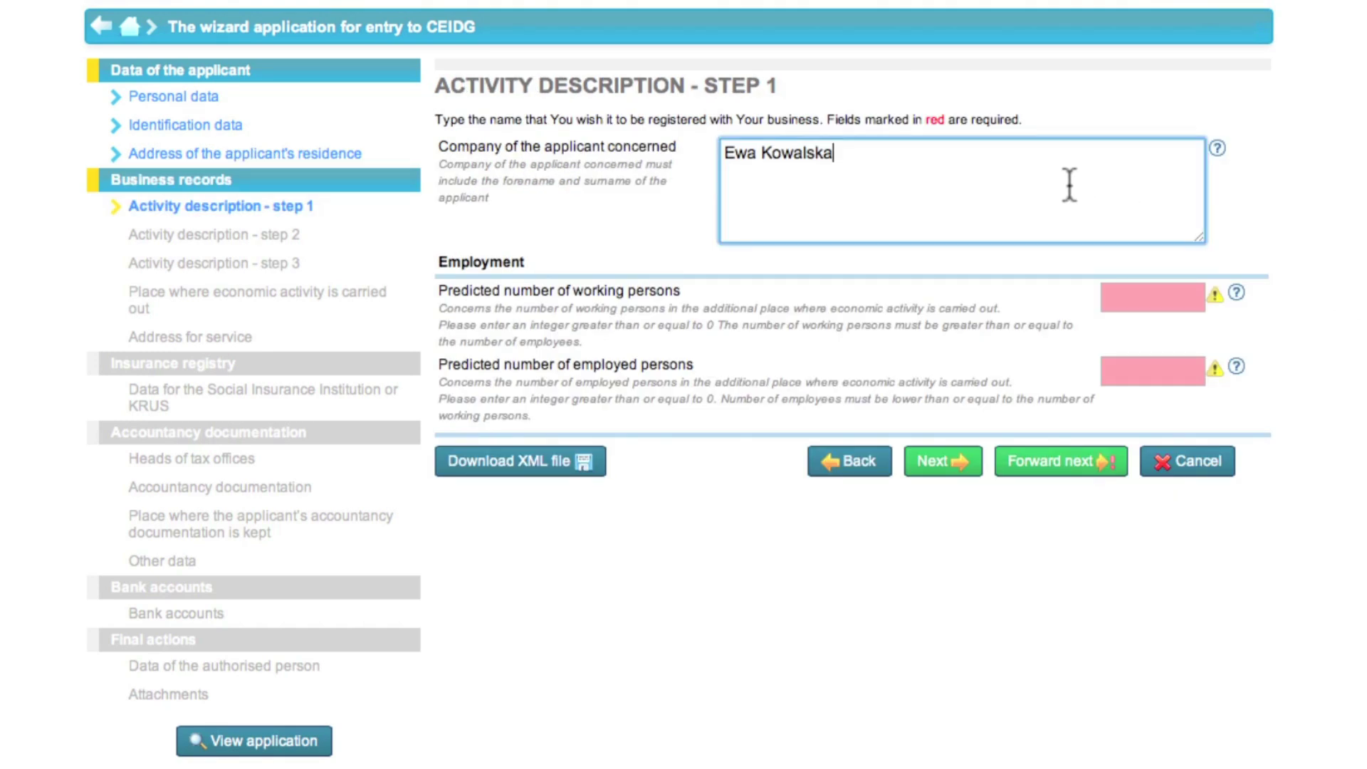
# Append 'E-Handel' to the business name, set 1 working and 0 employed persons, and continue
pyautogui.write('E-Handel')
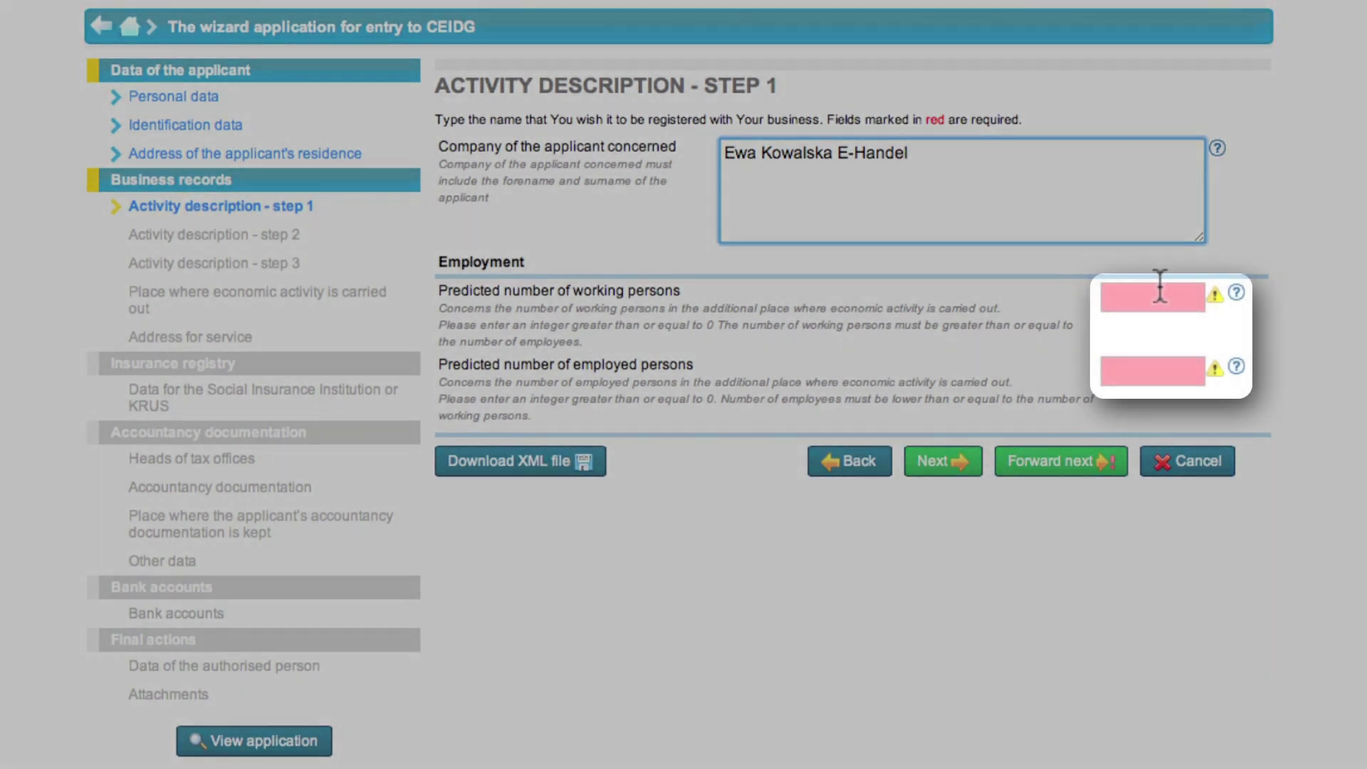
pyautogui.click(1159, 292)
pyautogui.click(1152, 367)
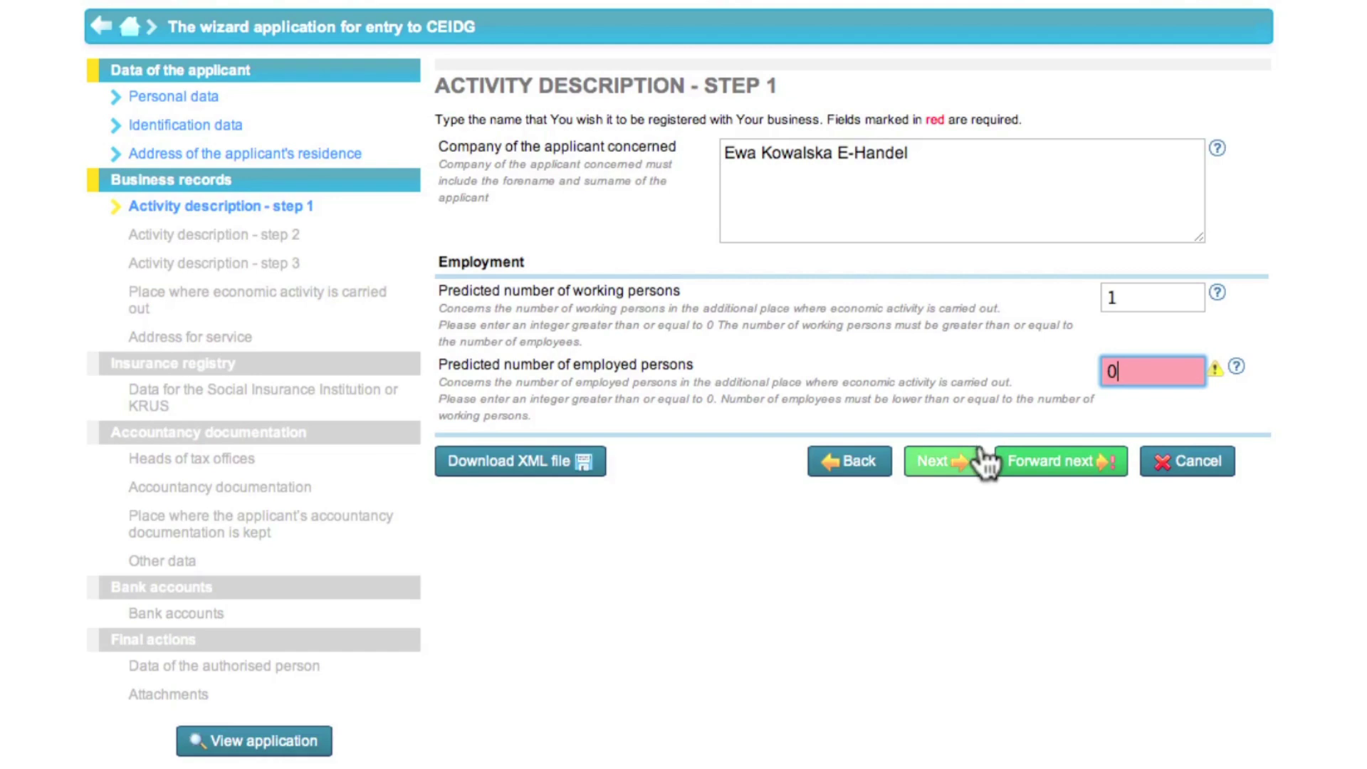
pyautogui.click(976, 464)
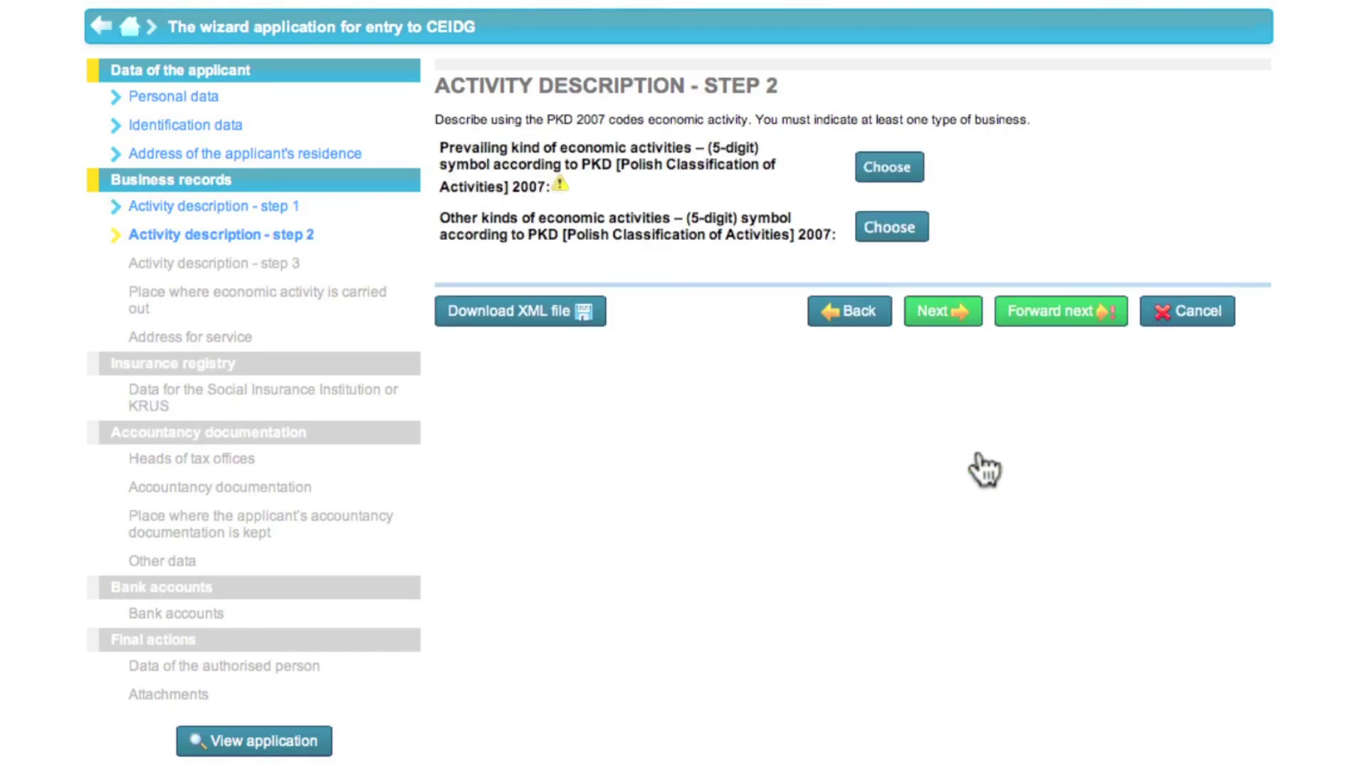
# Search activities for 'internet' and set 47.91.Z, retail sale via Internet, as the prevailing PKD code
pyautogui.click(904, 169)
pyautogui.scroll(-4, 830, 104)
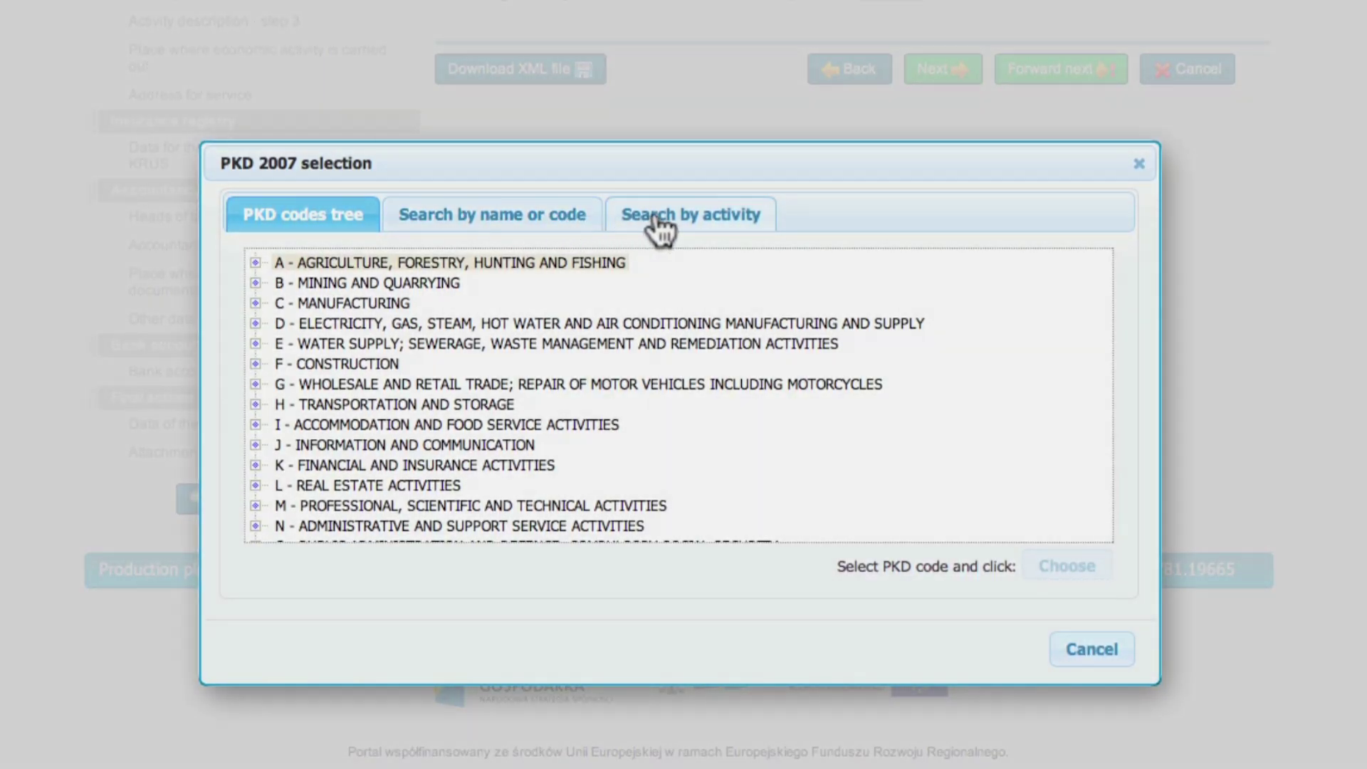
pyautogui.click(658, 218)
pyautogui.click(654, 291)
pyautogui.write('internet')
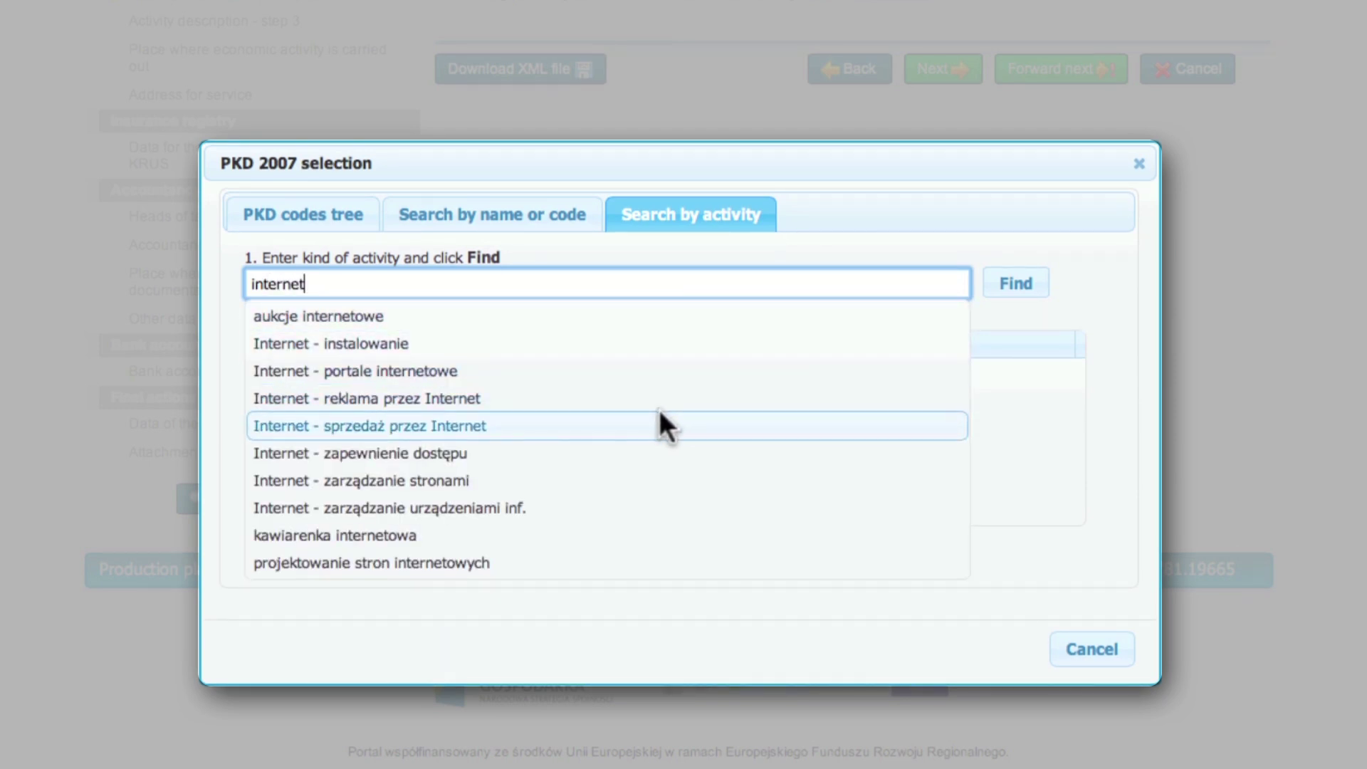
pyautogui.click(654, 413)
pyautogui.click(1025, 285)
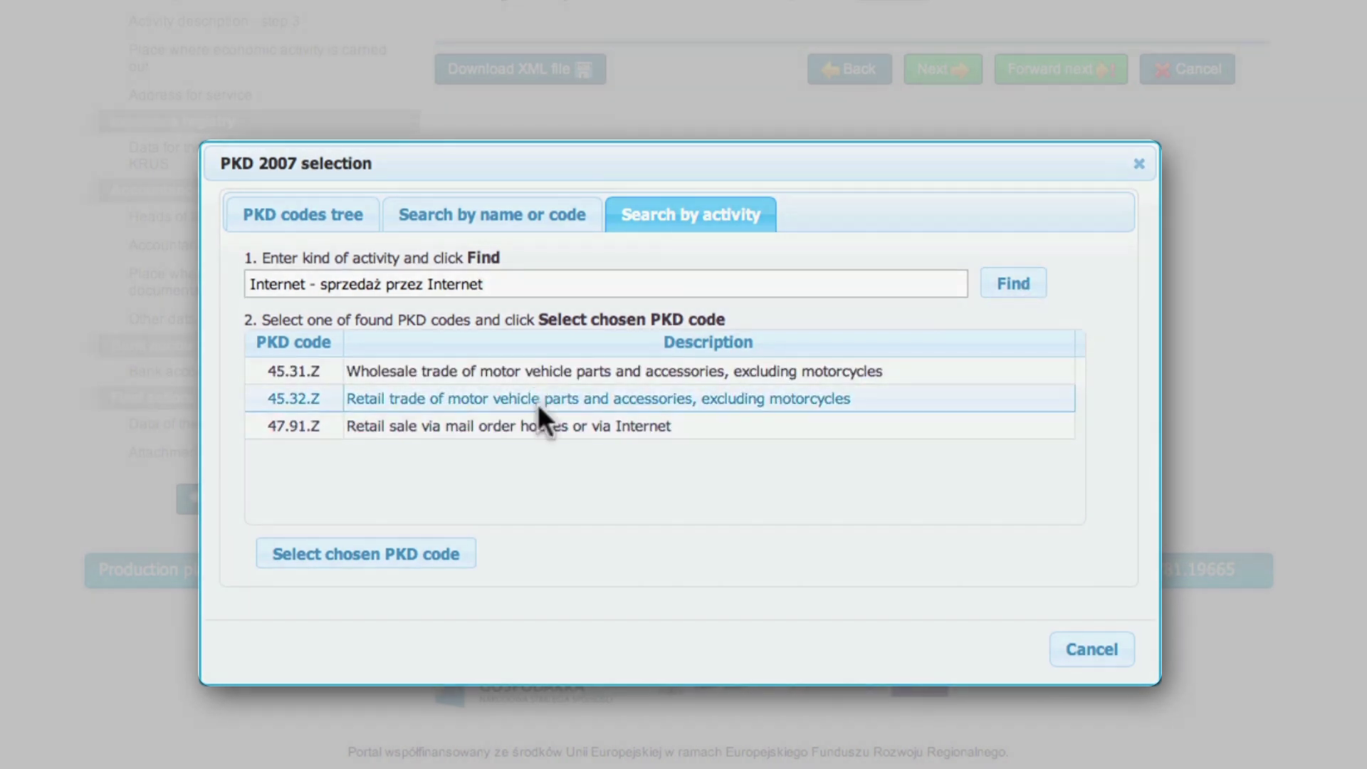
pyautogui.click(534, 426)
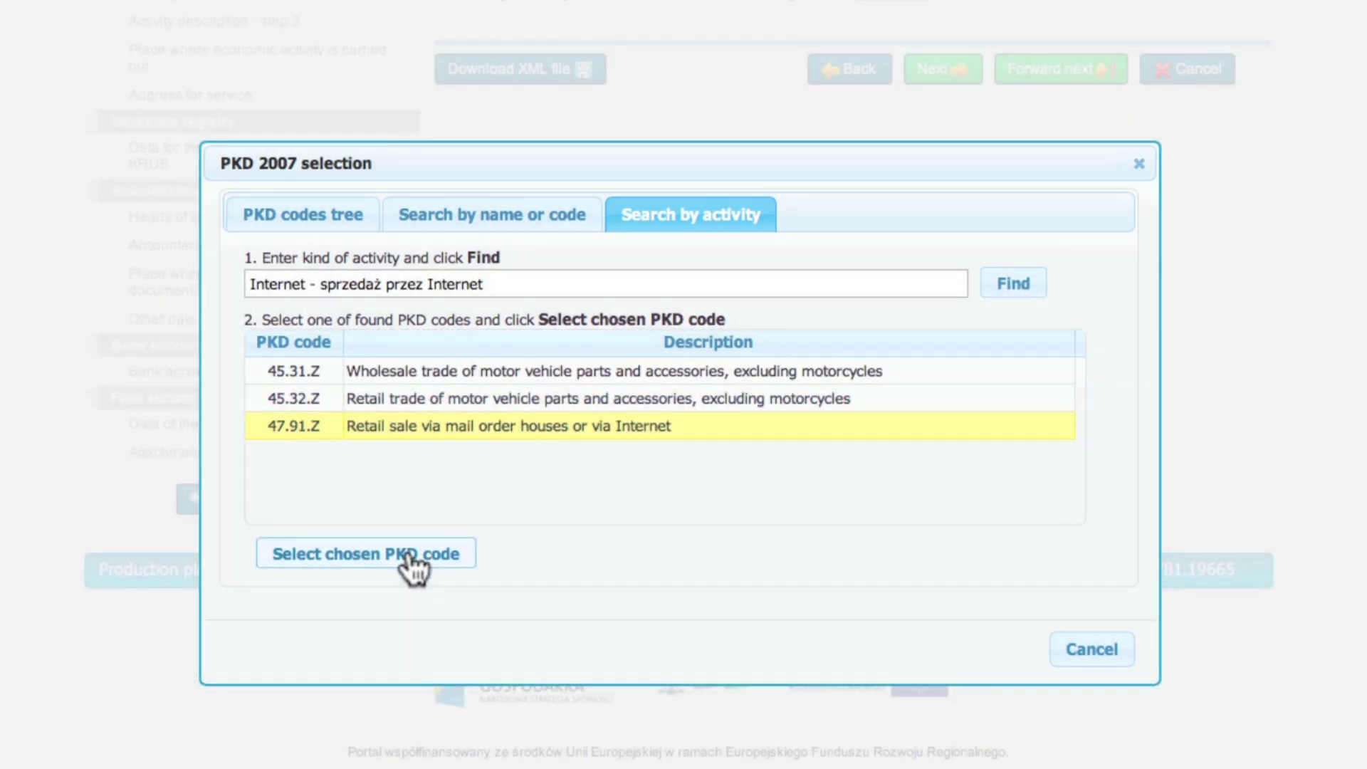
pyautogui.click(409, 559)
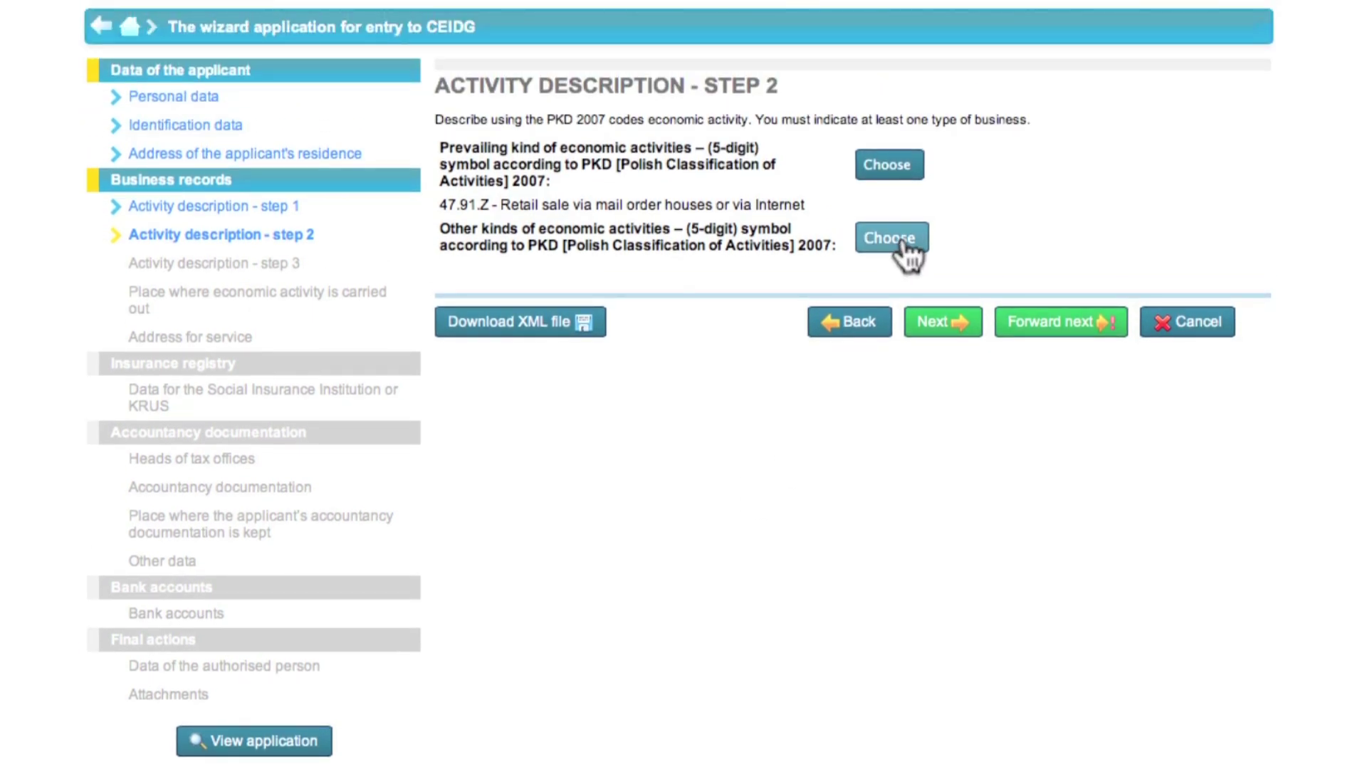
# Add 32.12.Z and 32.13.Z jewellery manufacturing as other PKD activities and continue
pyautogui.click(901, 243)
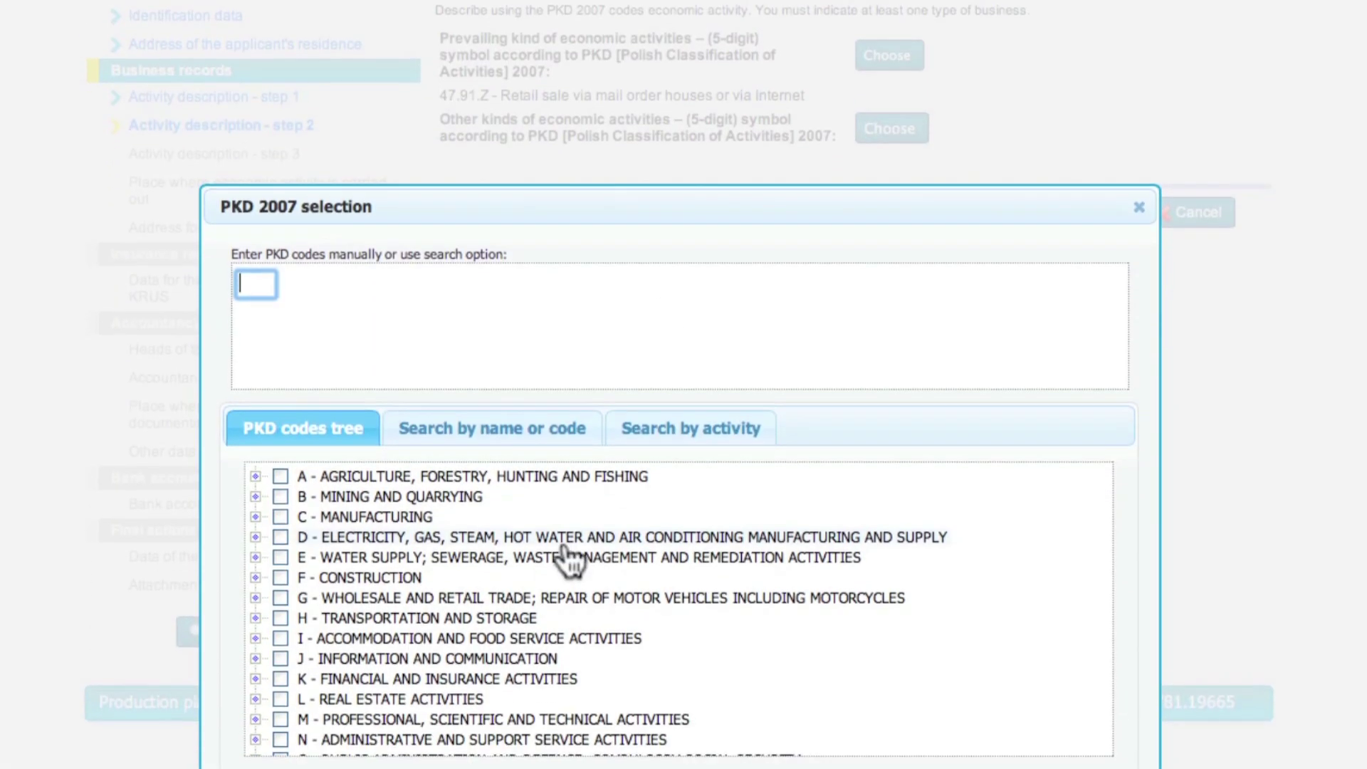
pyautogui.click(257, 353)
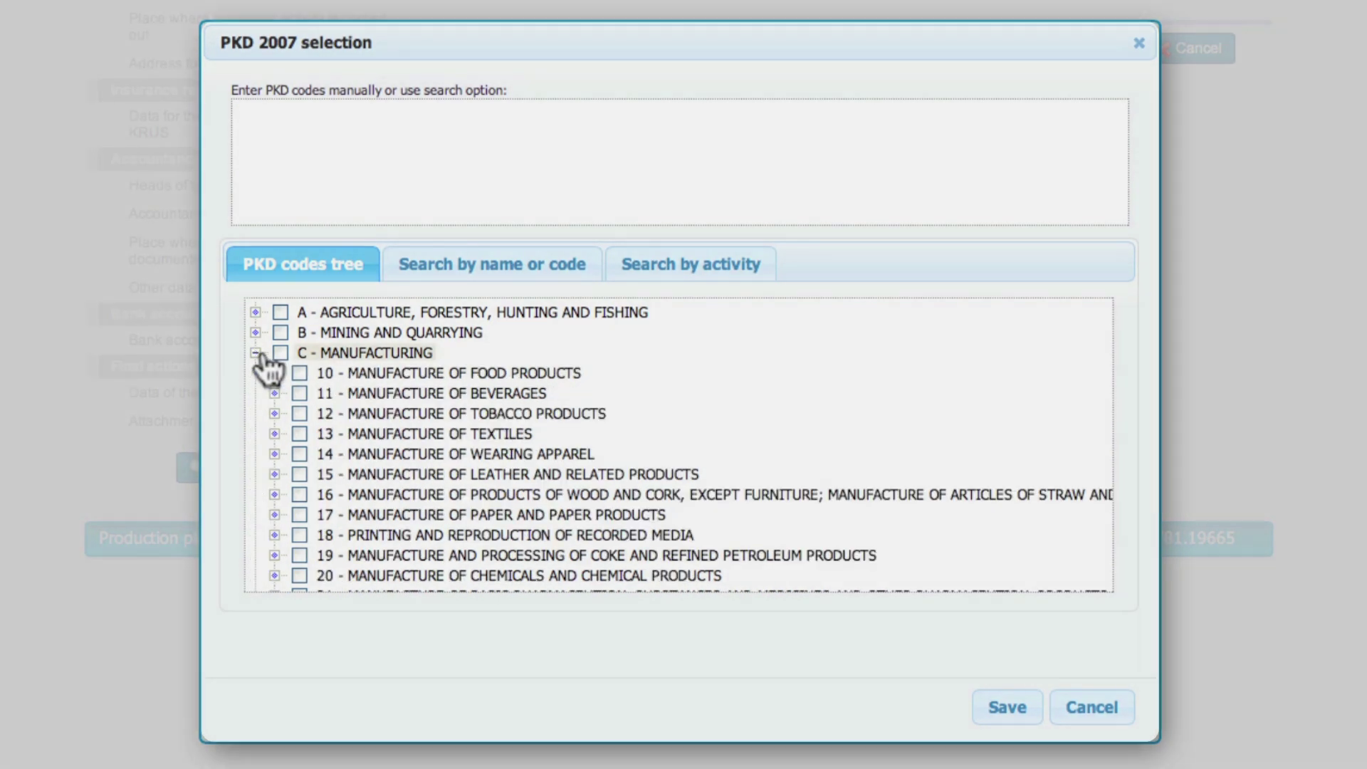
pyautogui.scroll(-10, 284, 427)
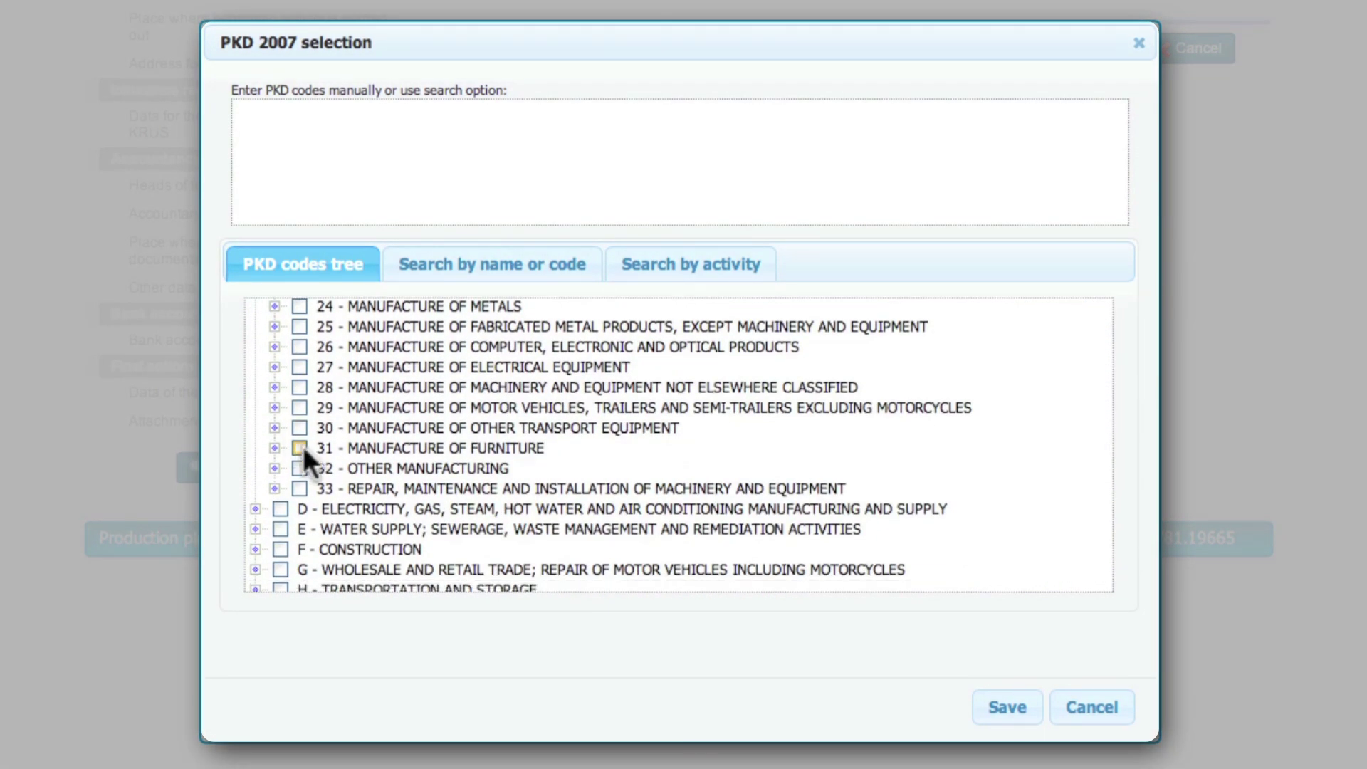
pyautogui.click(274, 468)
pyautogui.click(293, 488)
pyautogui.click(337, 528)
pyautogui.click(337, 549)
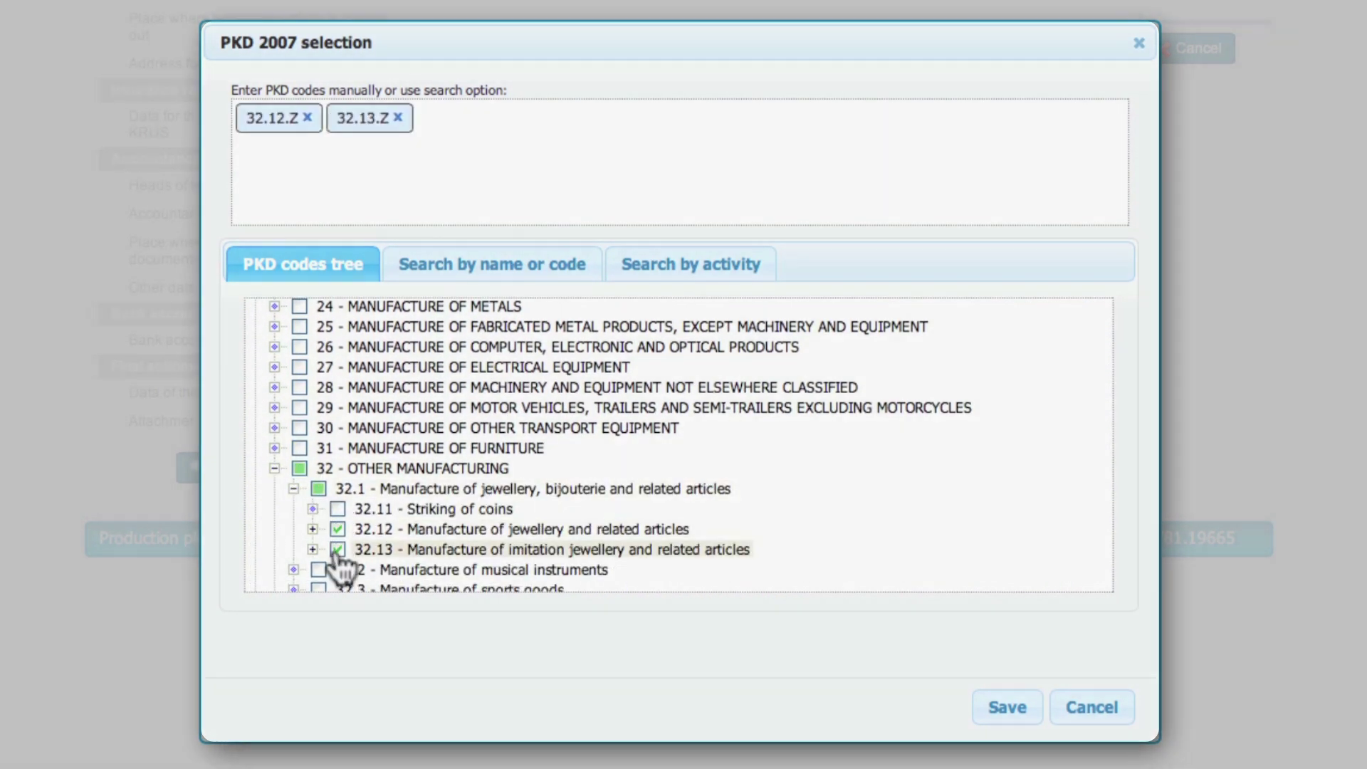
pyautogui.click(1007, 707)
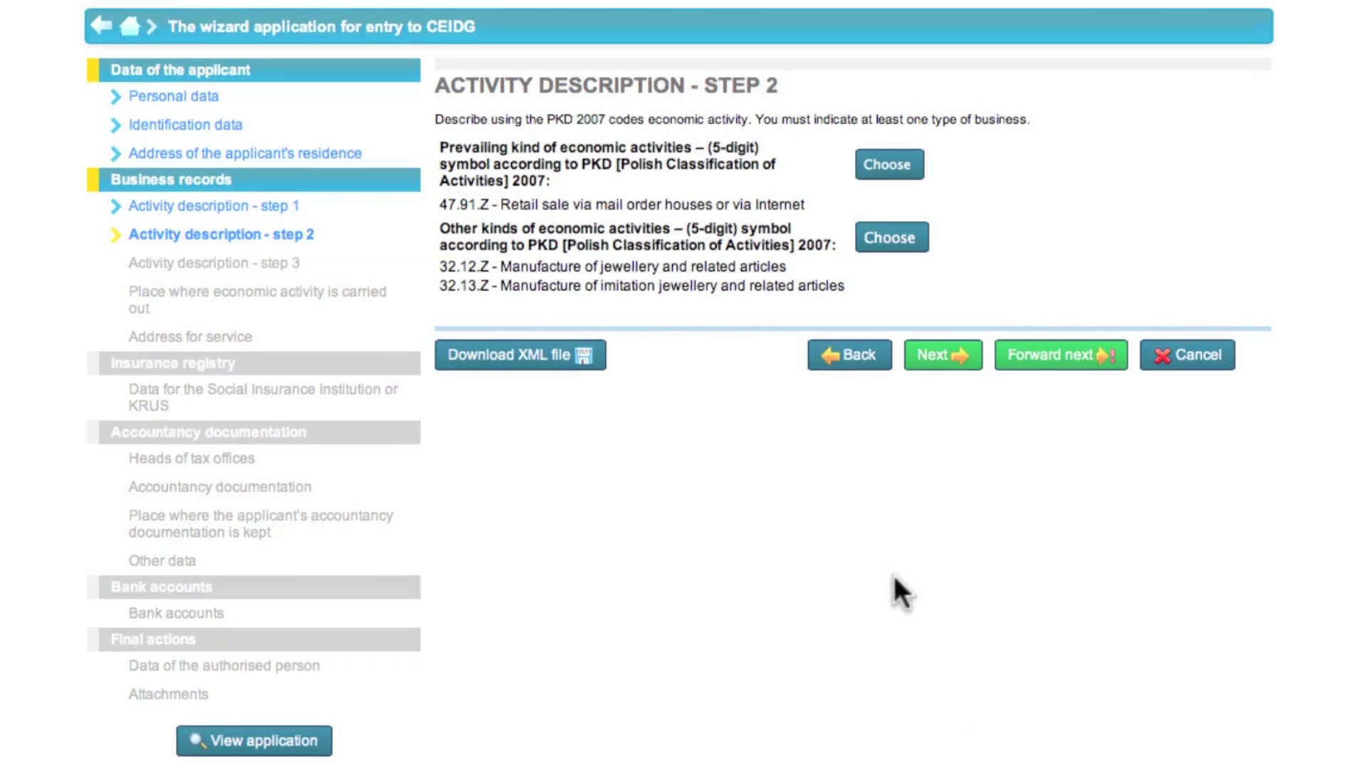
pyautogui.click(918, 359)
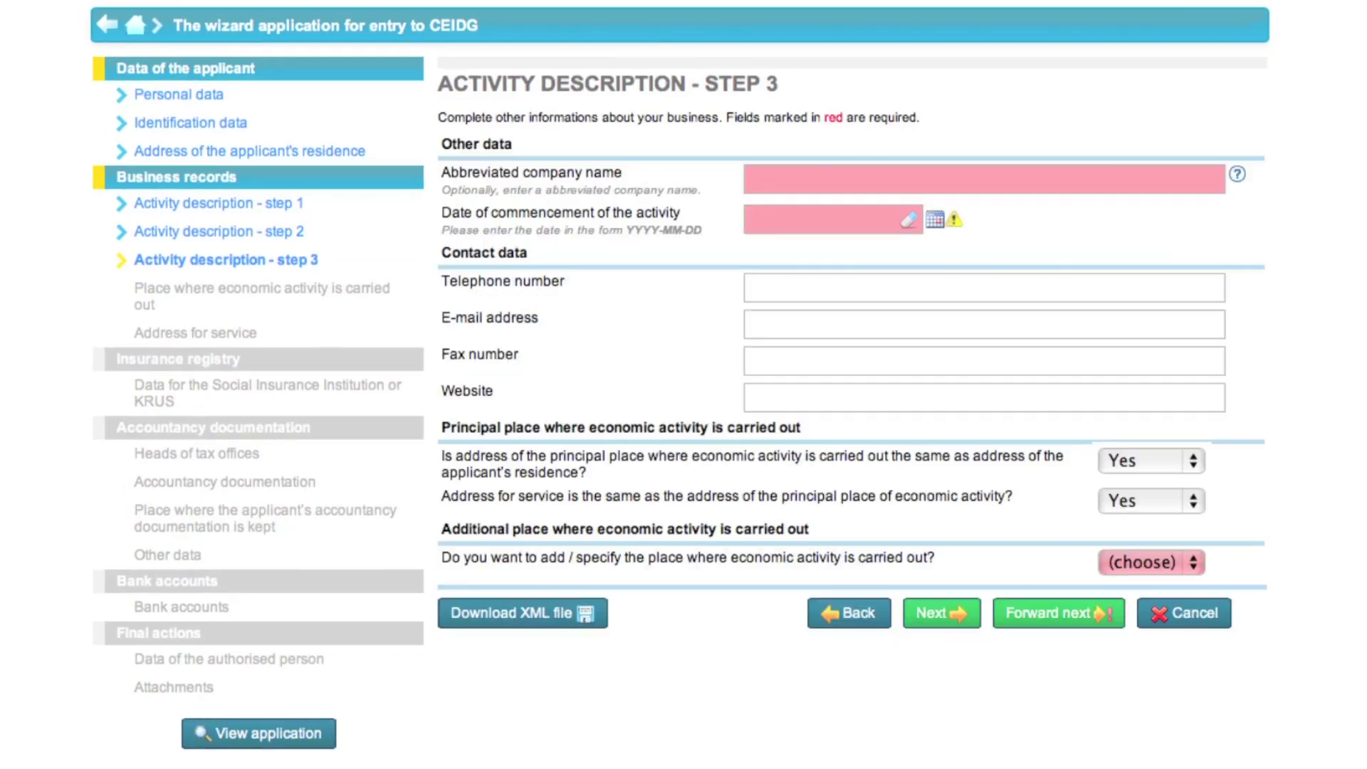
# Enter the abbreviated company name, start date 2013-03-01, telephone number and e-mail address
pyautogui.click(1191, 180)
pyautogui.write('E')
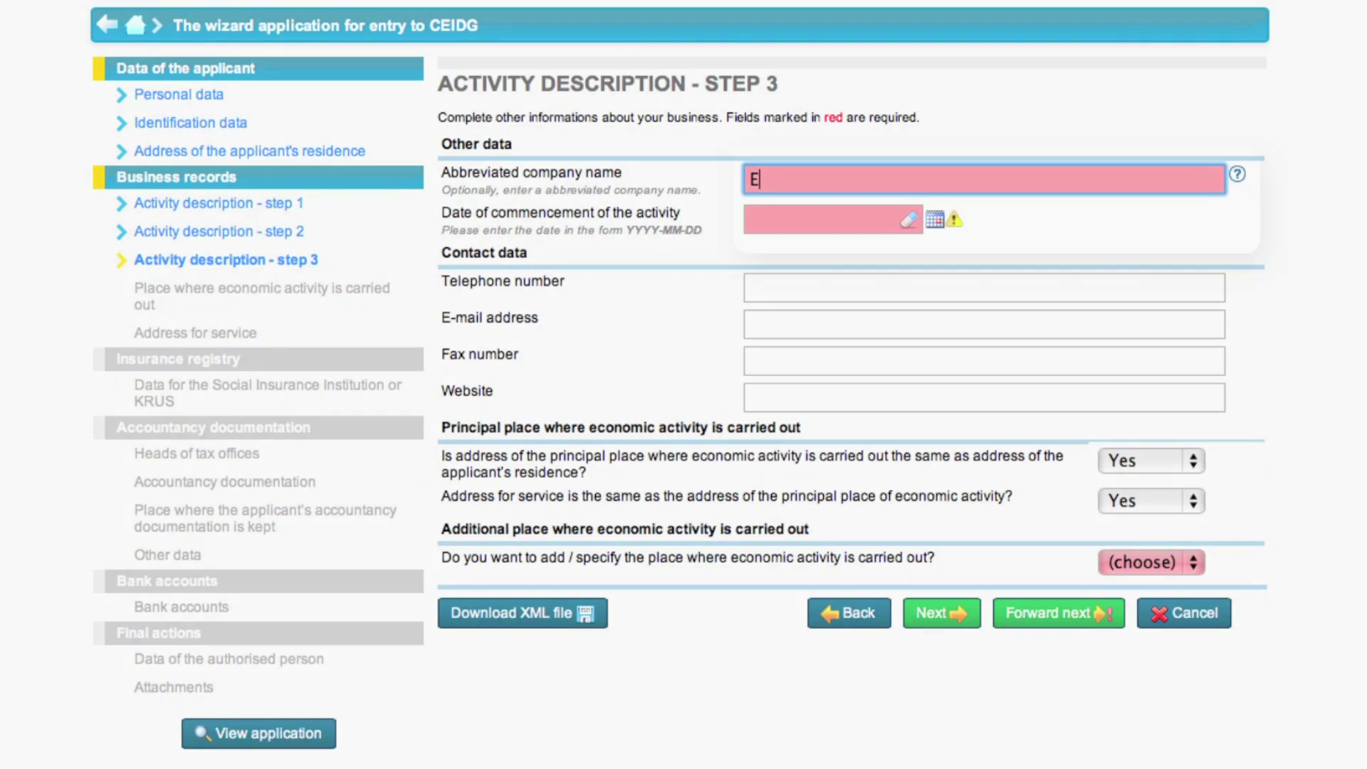
pyautogui.write('wa Kowalska')
pyautogui.click(881, 217)
pyautogui.write('201_-__-__')
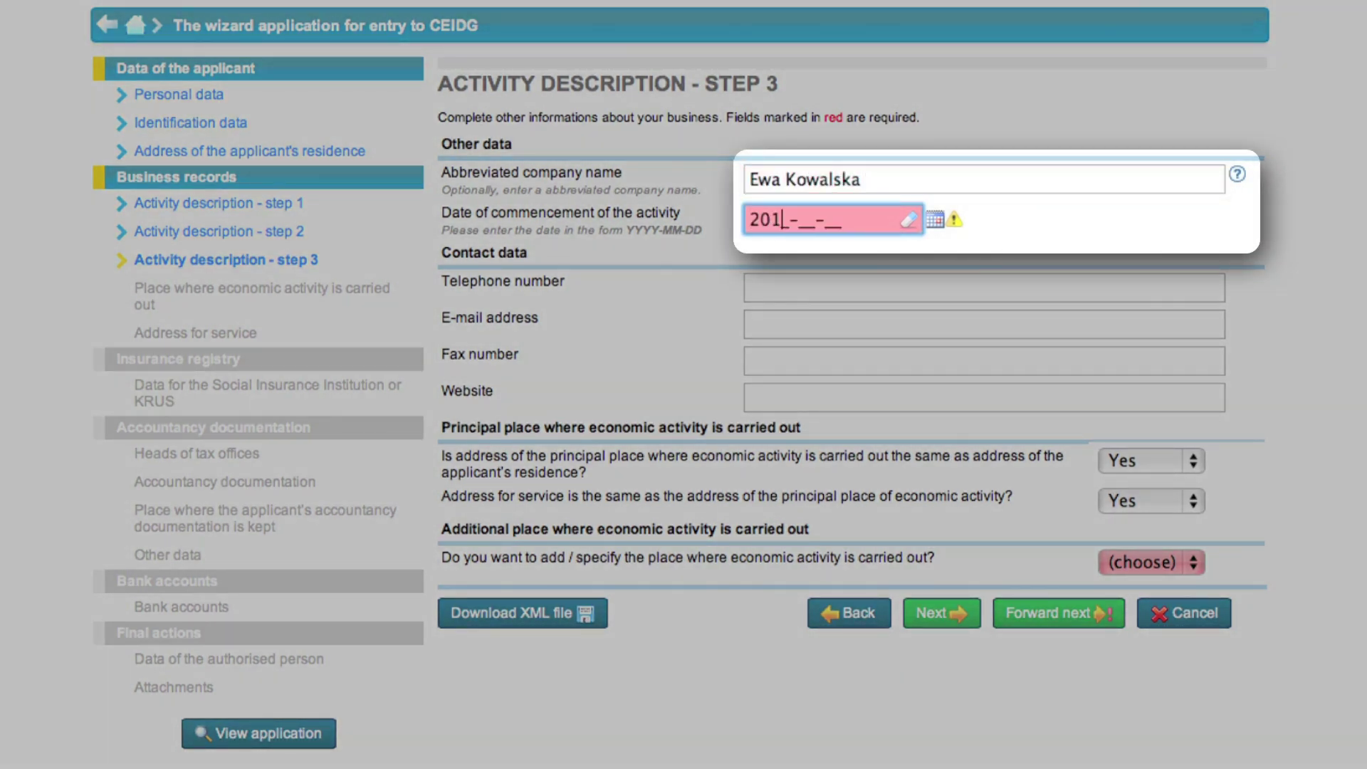
pyautogui.press('BackSpace')
pyautogui.press('BackSpace')
pyautogui.press('BackSpace')
pyautogui.press('BackSpace')
pyautogui.press('BackSpace')
pyautogui.press('BackSpace')
pyautogui.press('BackSpace')
pyautogui.write('3-03-01')
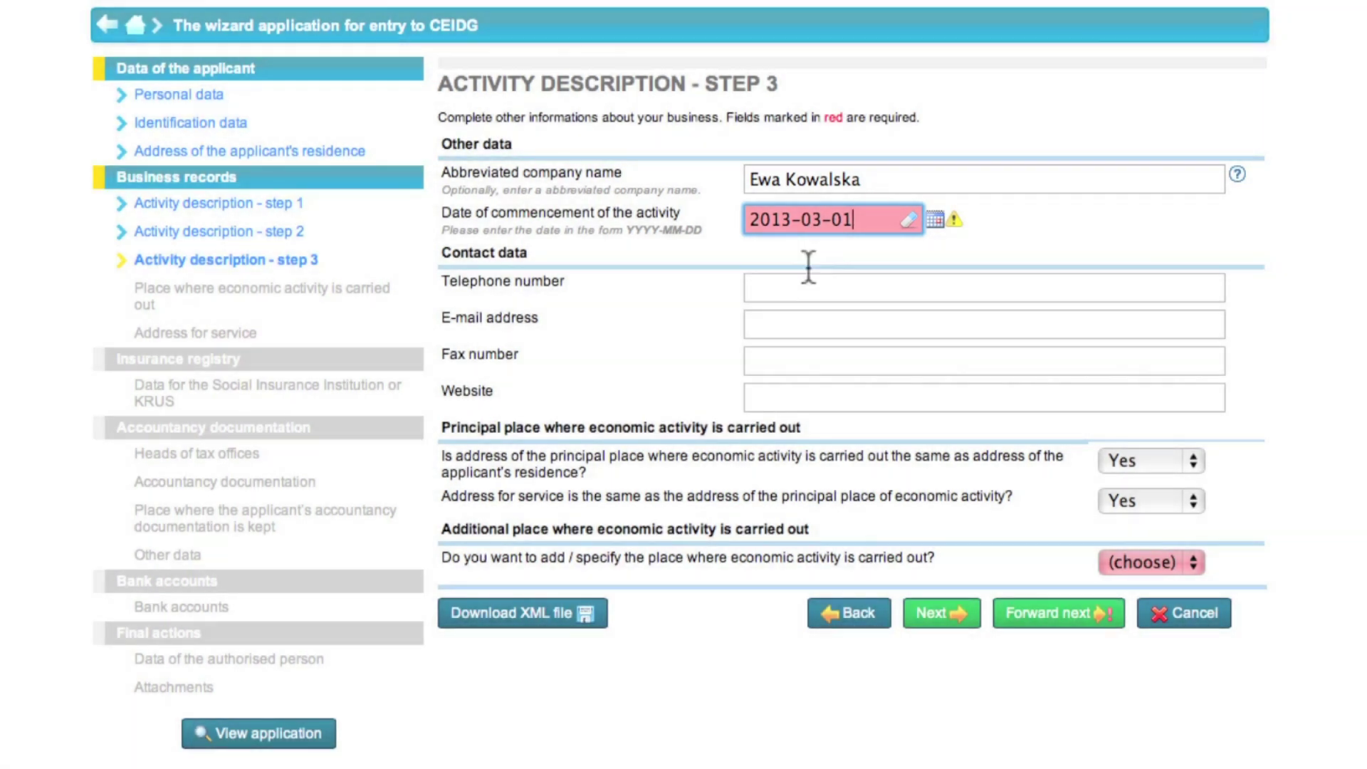
pyautogui.click(809, 280)
pyautogui.write('123456789')
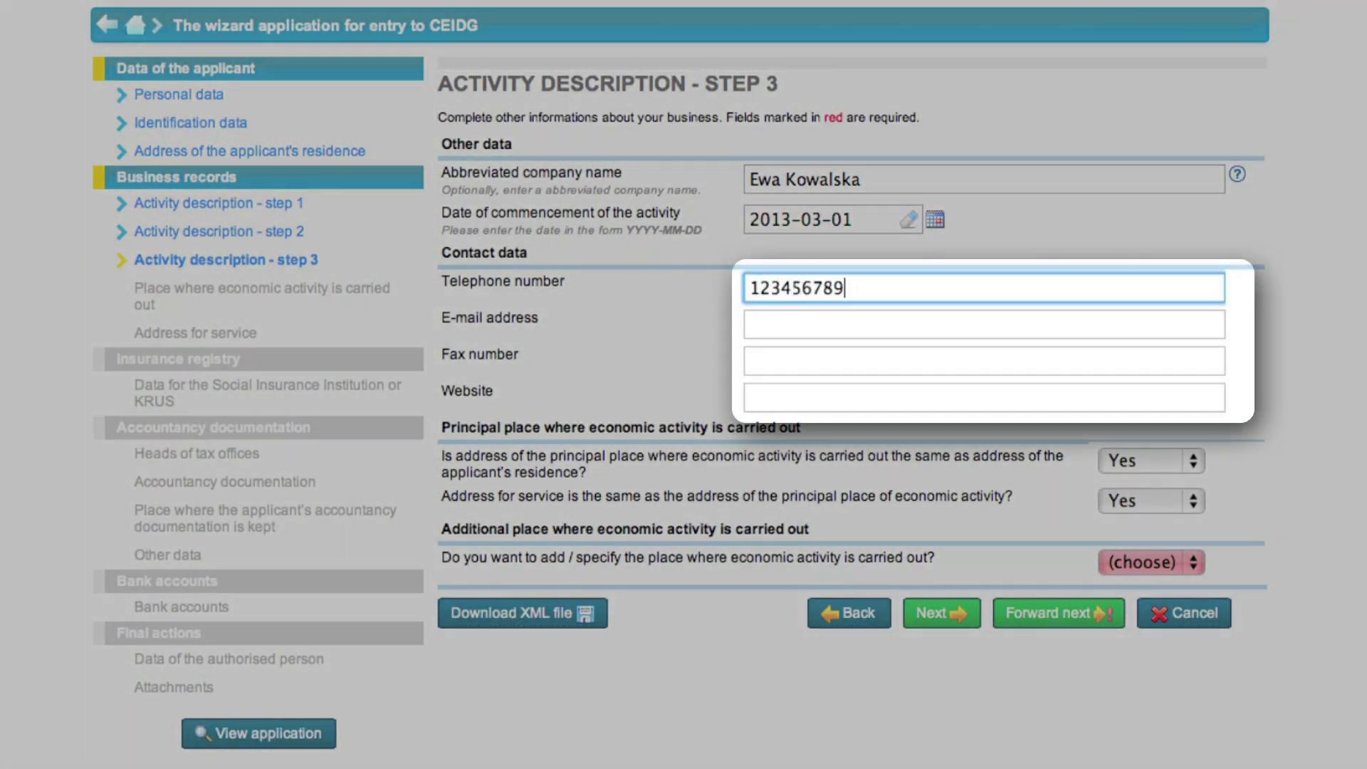
pyautogui.click(881, 314)
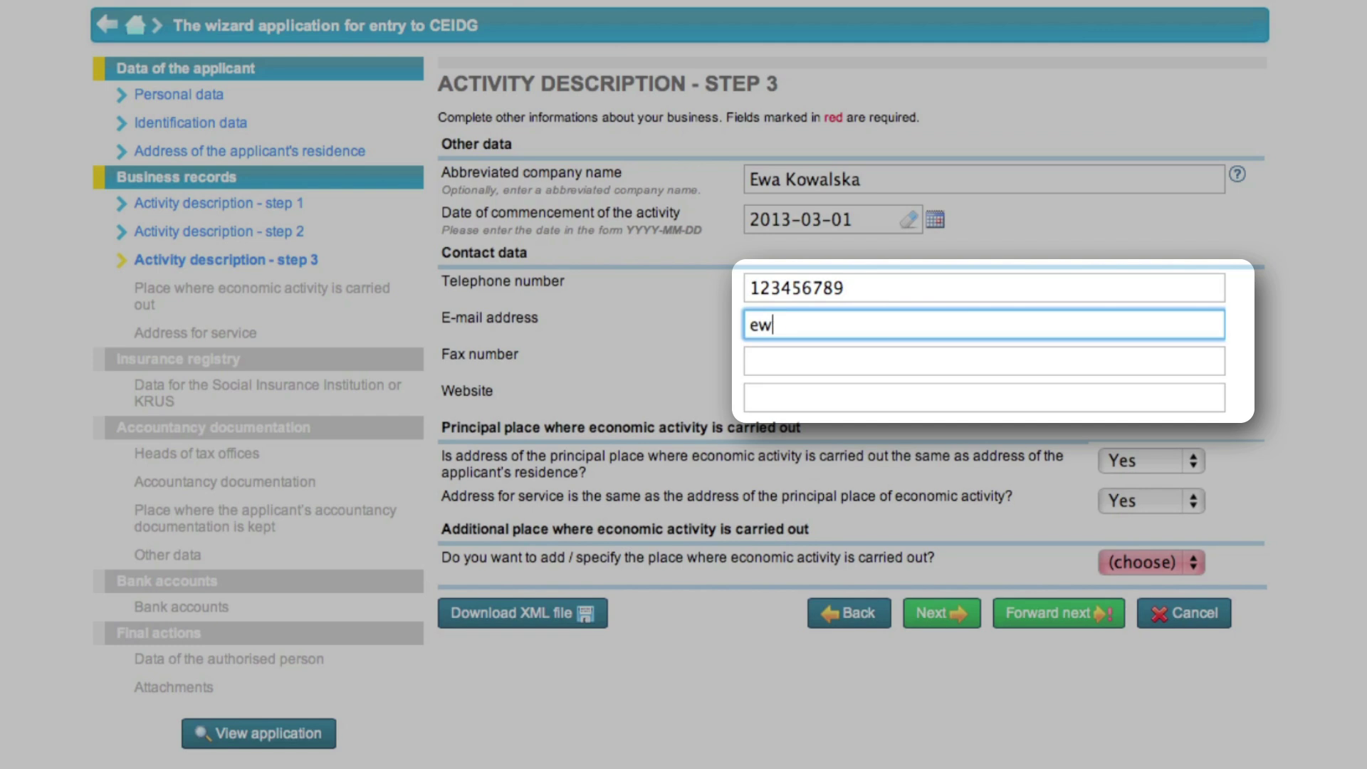
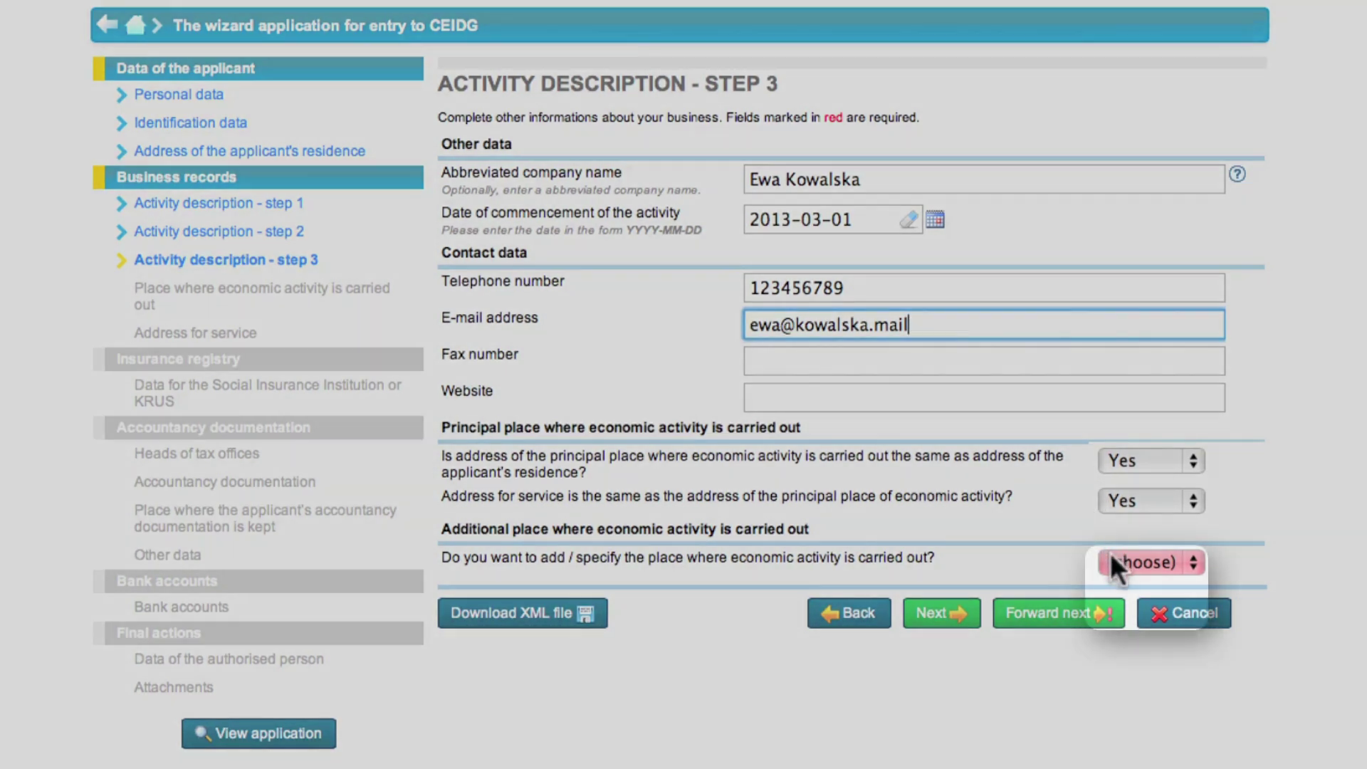
# Answer No to an additional place of activity and continue to the insurance registry
pyautogui.click(1111, 556)
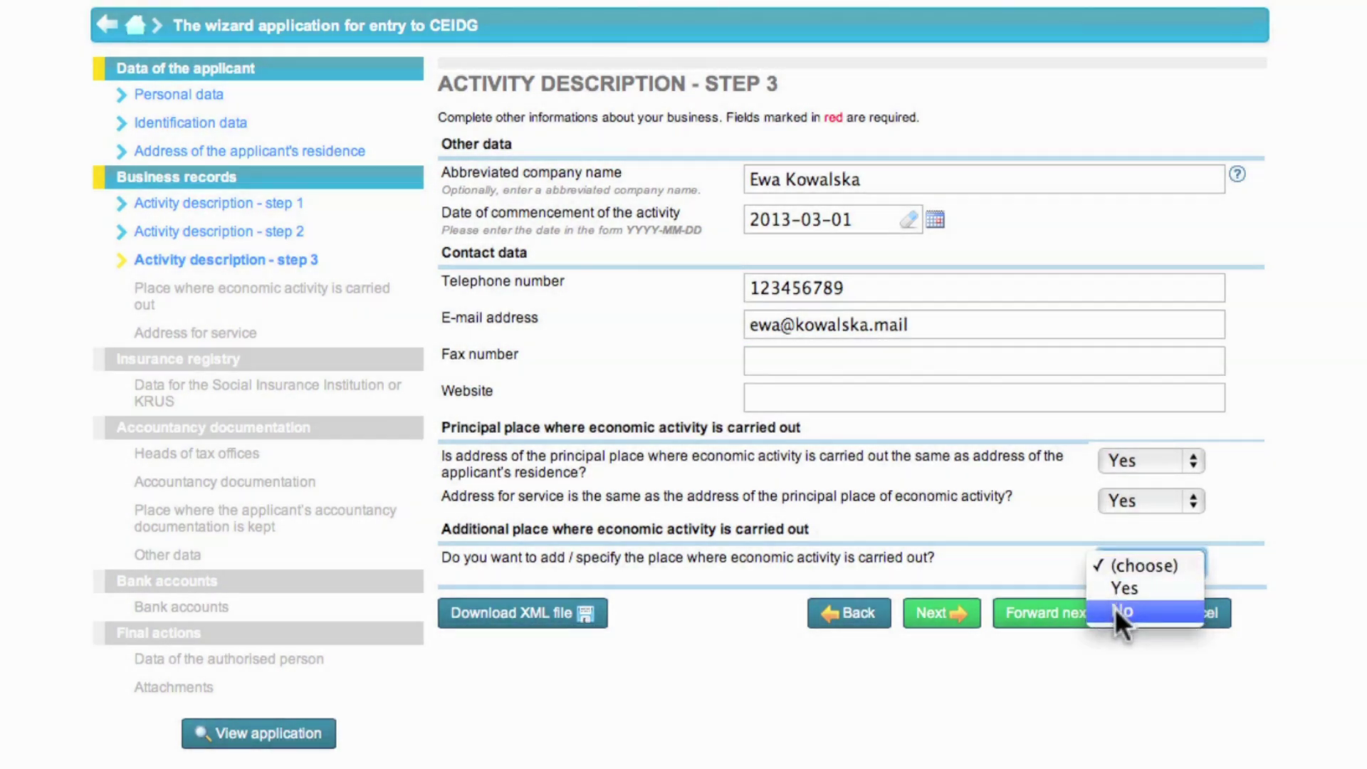
pyautogui.click(1115, 610)
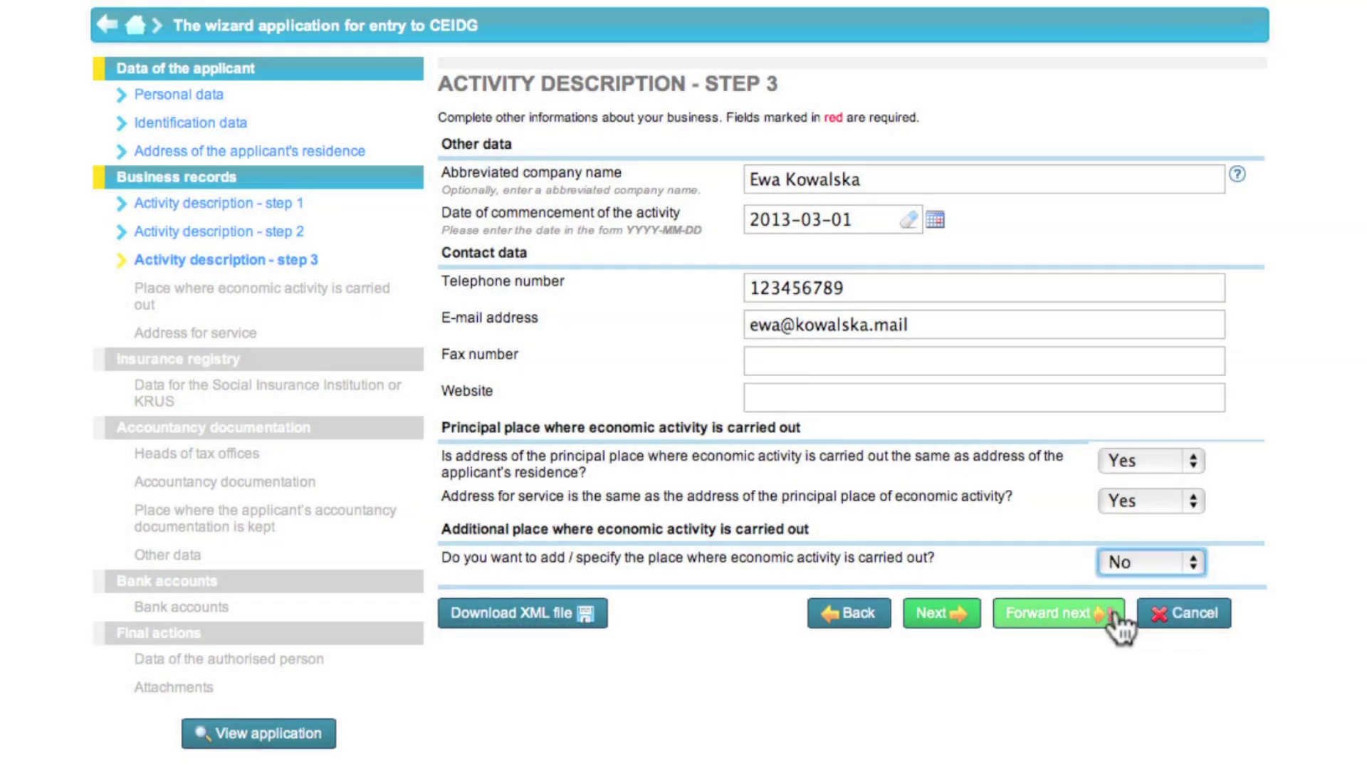
pyautogui.click(933, 614)
pyautogui.click(676, 168)
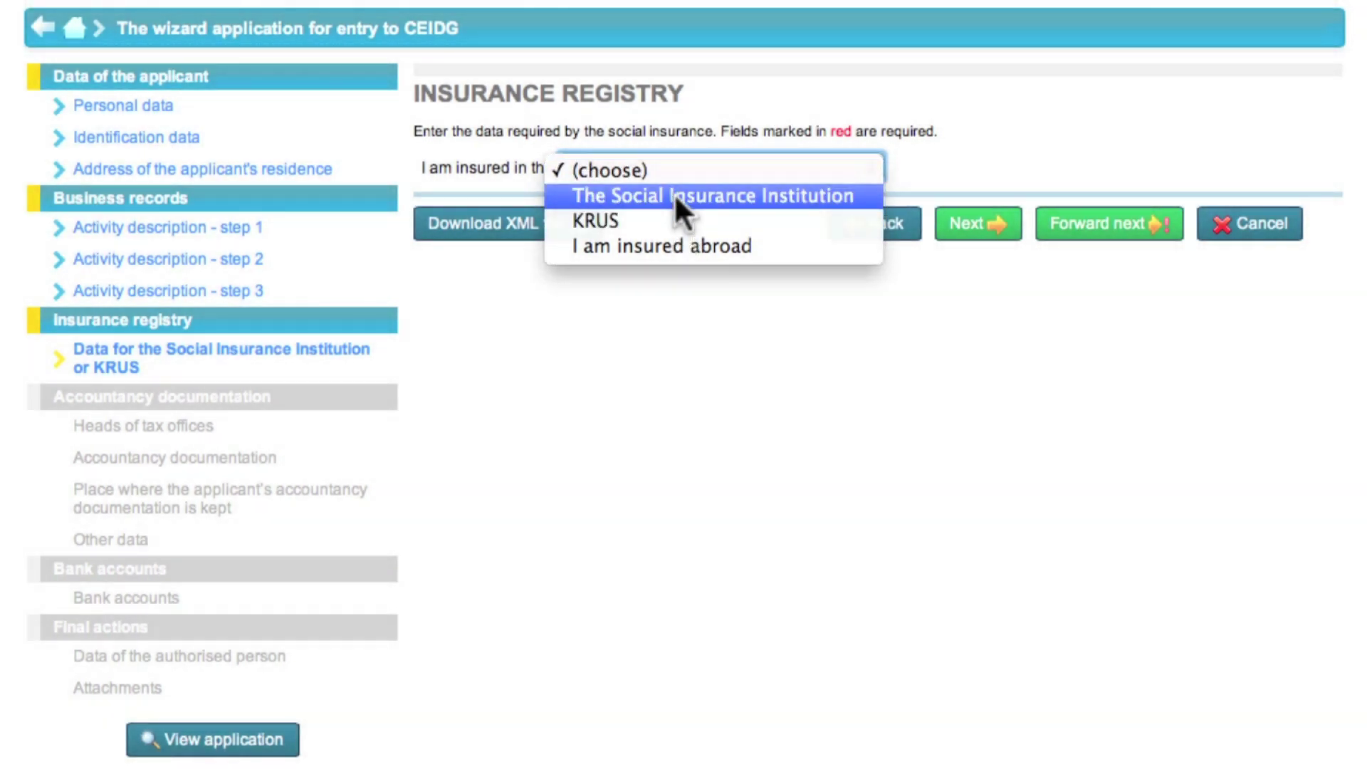
# Choose The Social Insurance Institution with a 2013-03-01 ZUS premium obligation date and continue
pyautogui.click(674, 193)
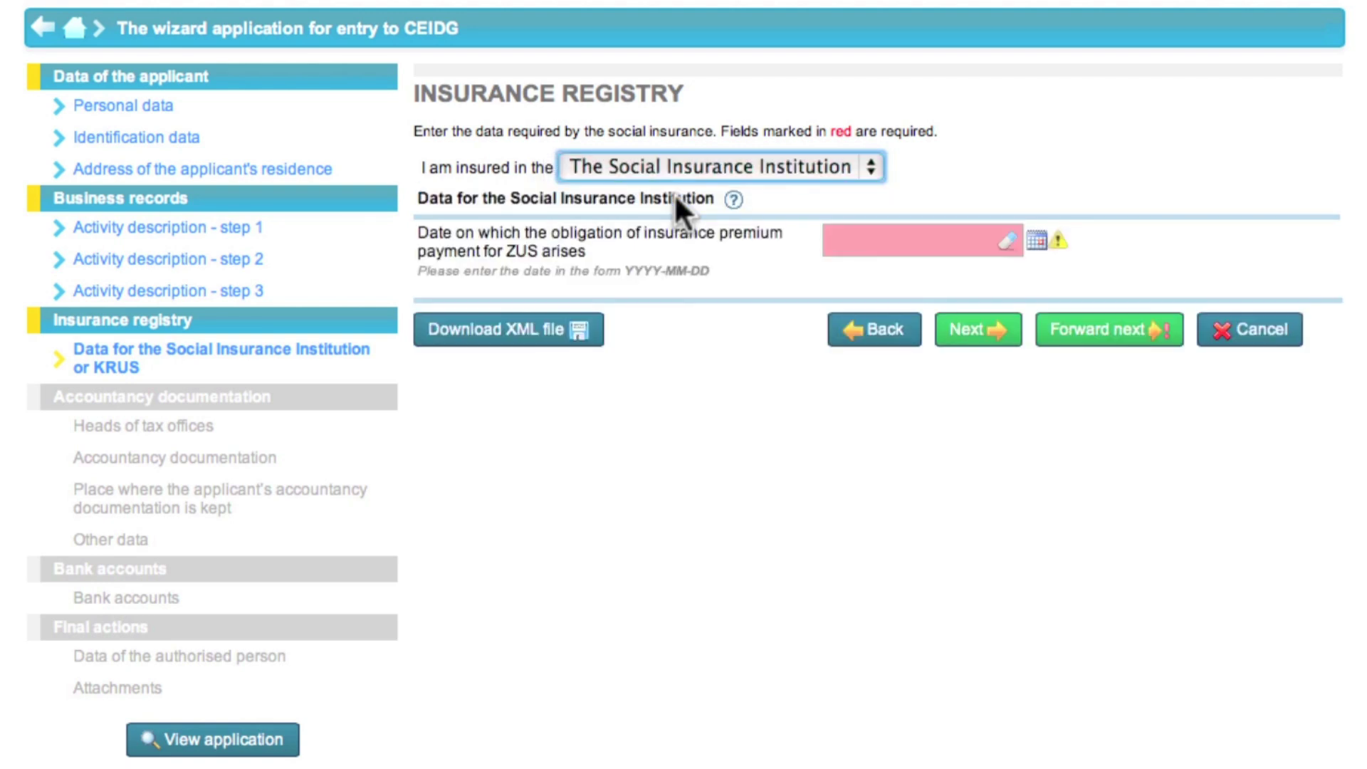
pyautogui.click(860, 234)
pyautogui.write('2013-0')
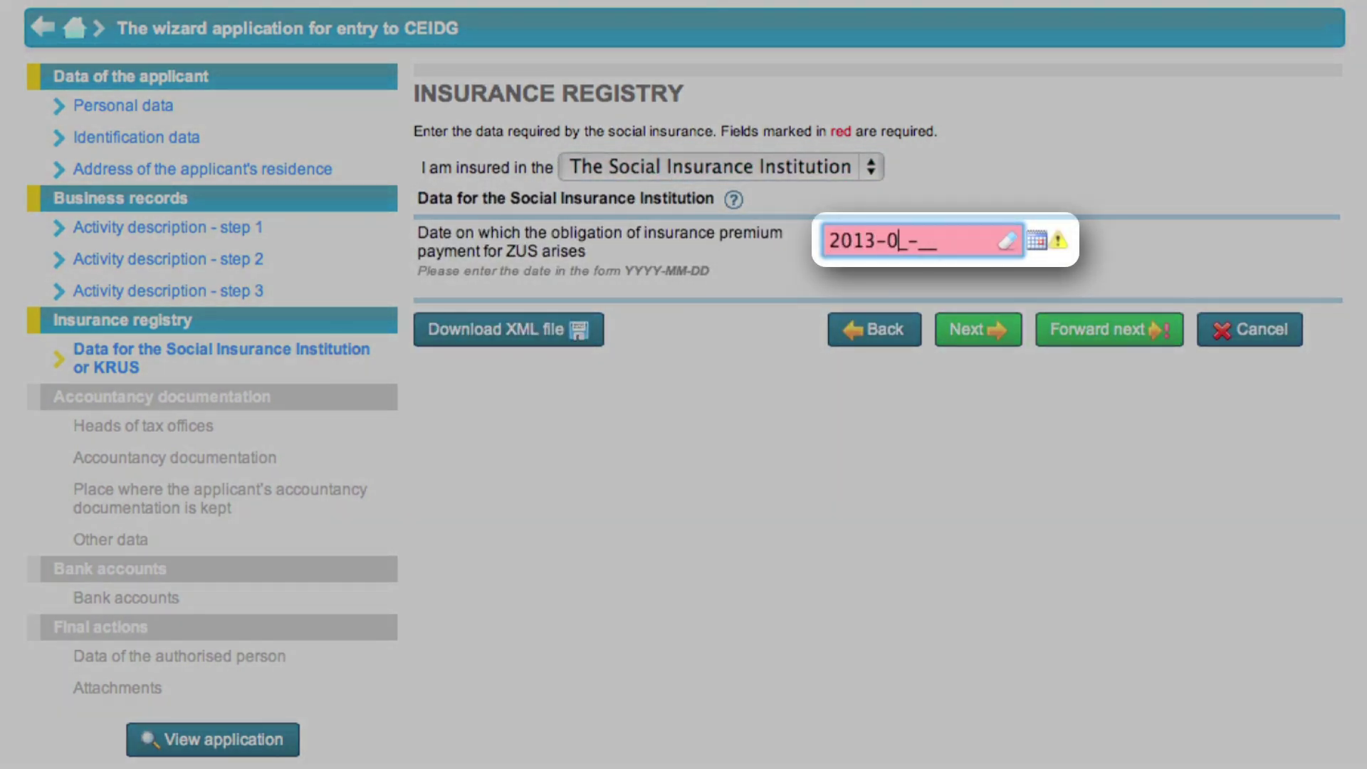
pyautogui.write('3-01')
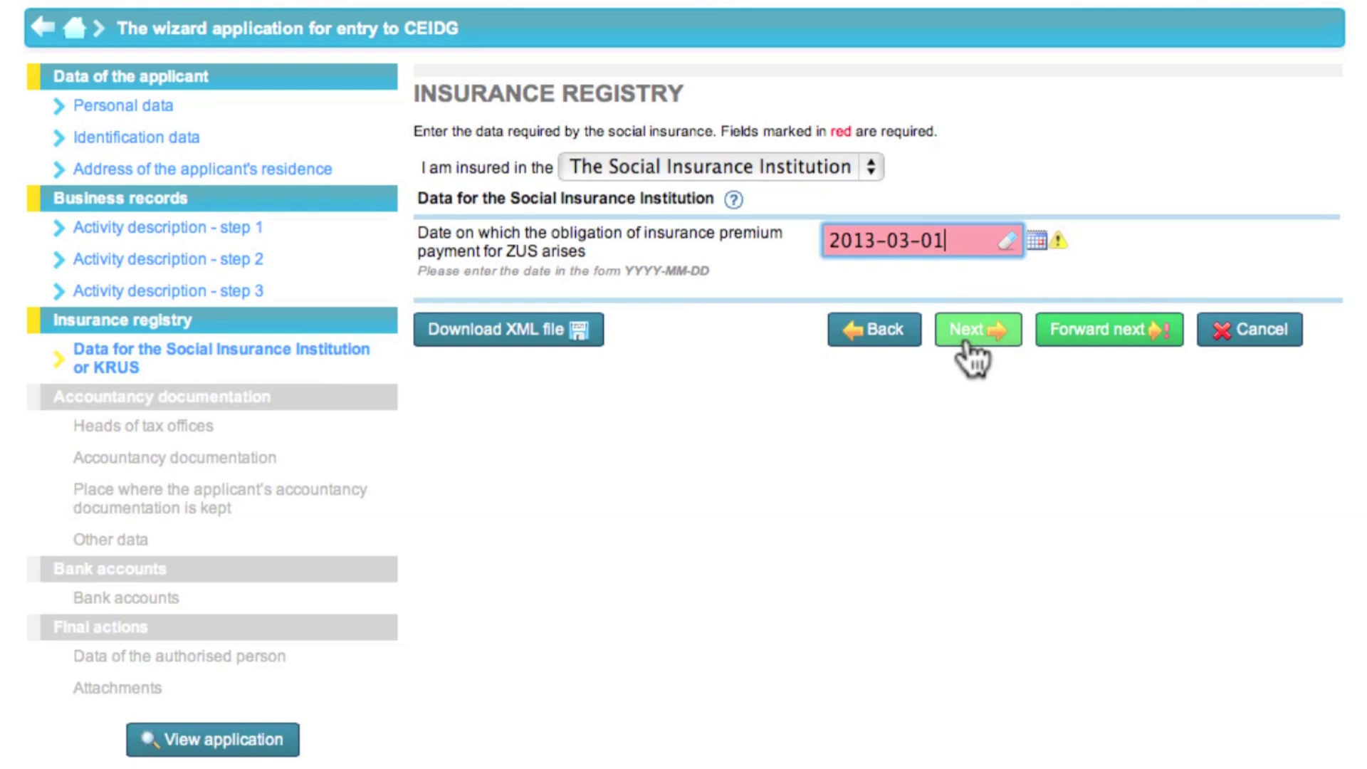
pyautogui.click(968, 343)
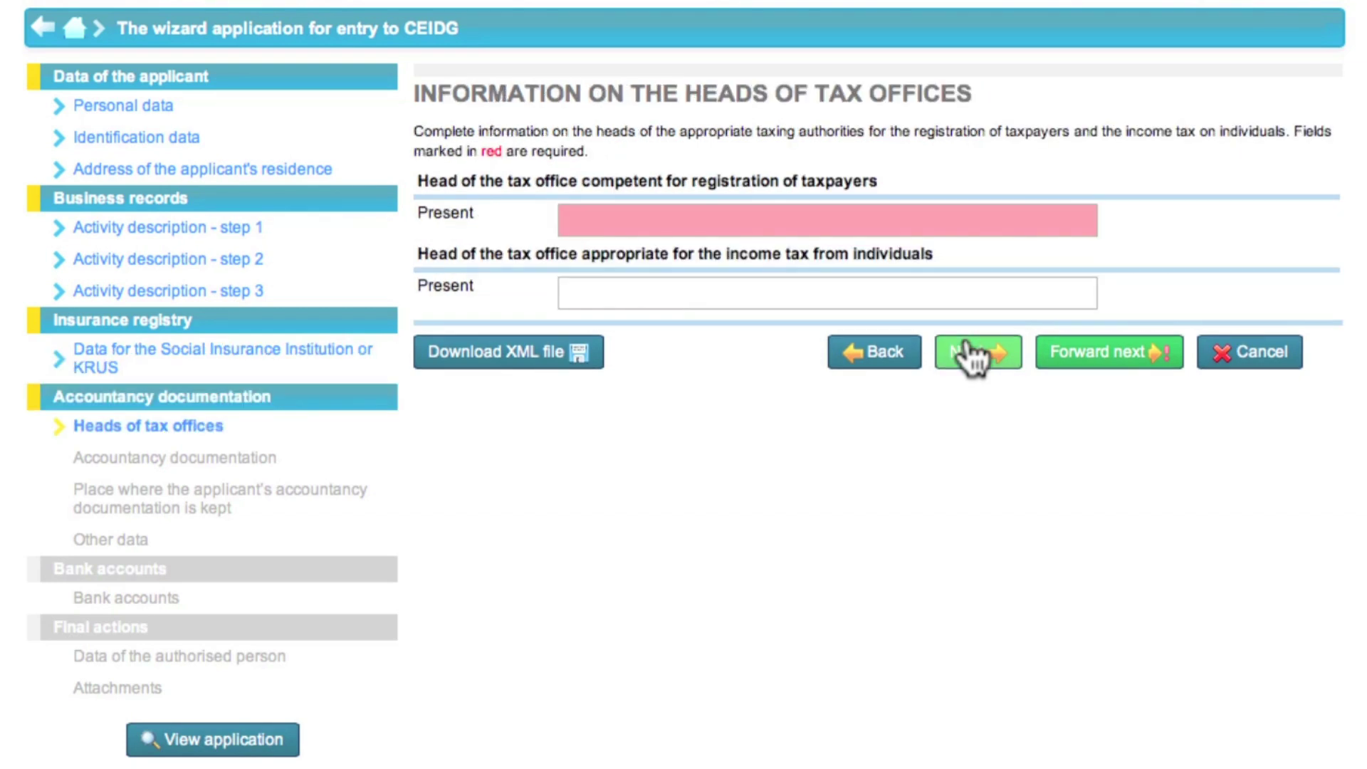
# Pick Naczelnik Urzędu Skarbowego Warszawa-Bemowo for both taxpayer registration and income tax, then continue
pyautogui.click(881, 222)
pyautogui.write('Wa')
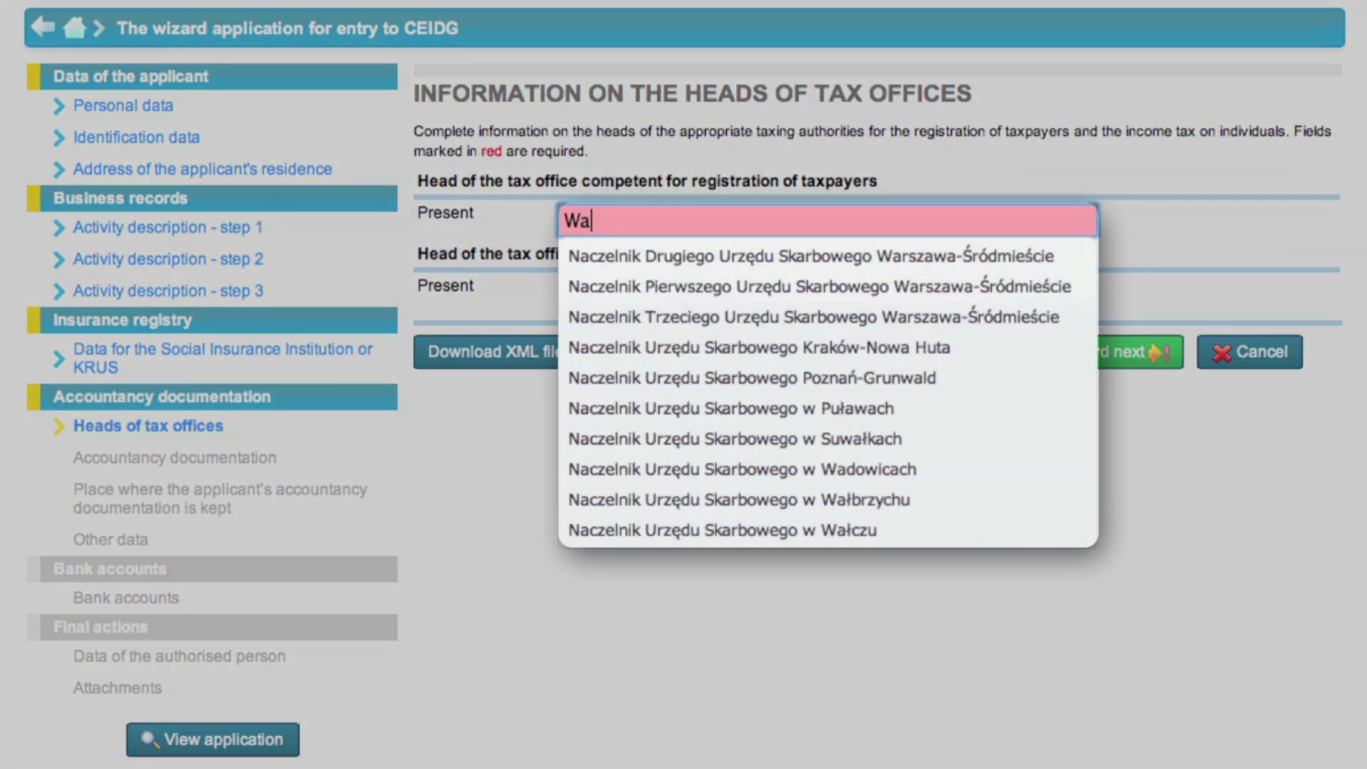
pyautogui.write('rszawa')
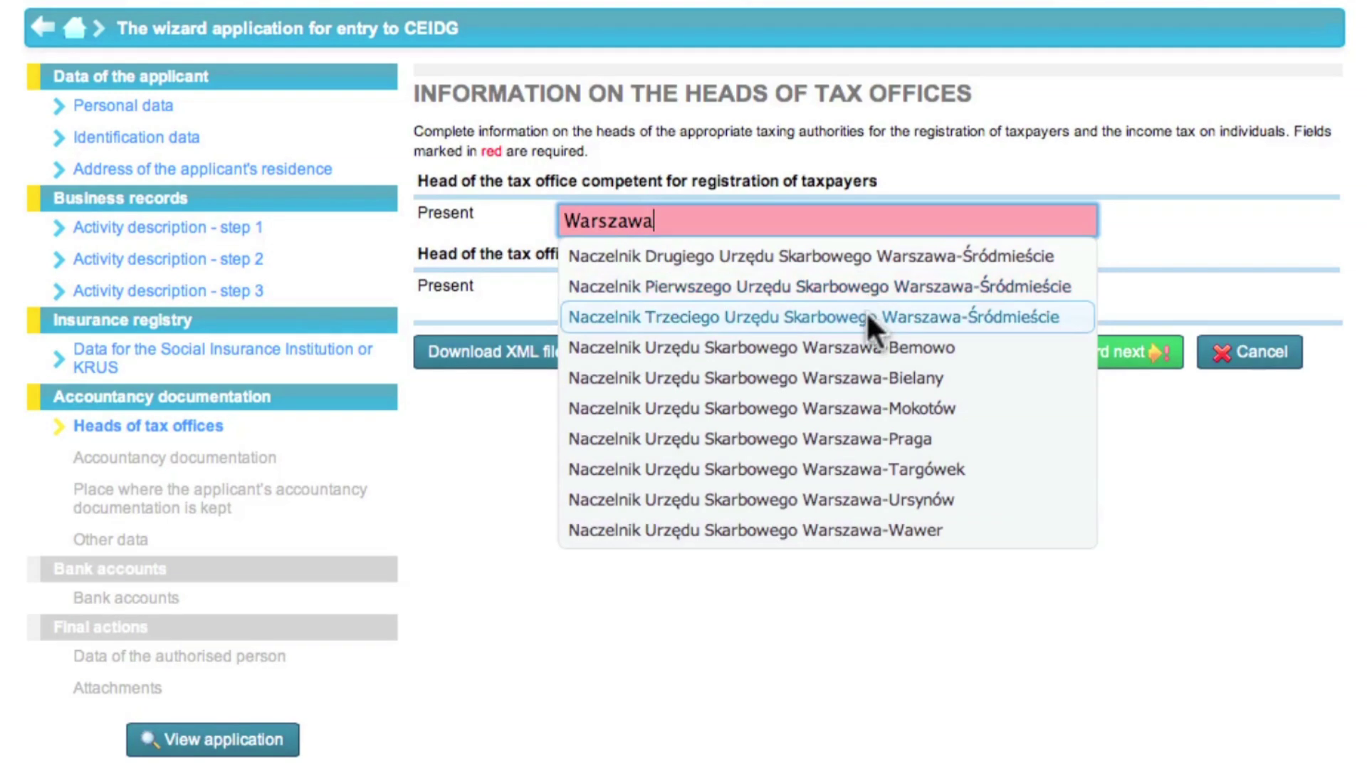
pyautogui.click(856, 345)
pyautogui.click(815, 291)
pyautogui.write('War')
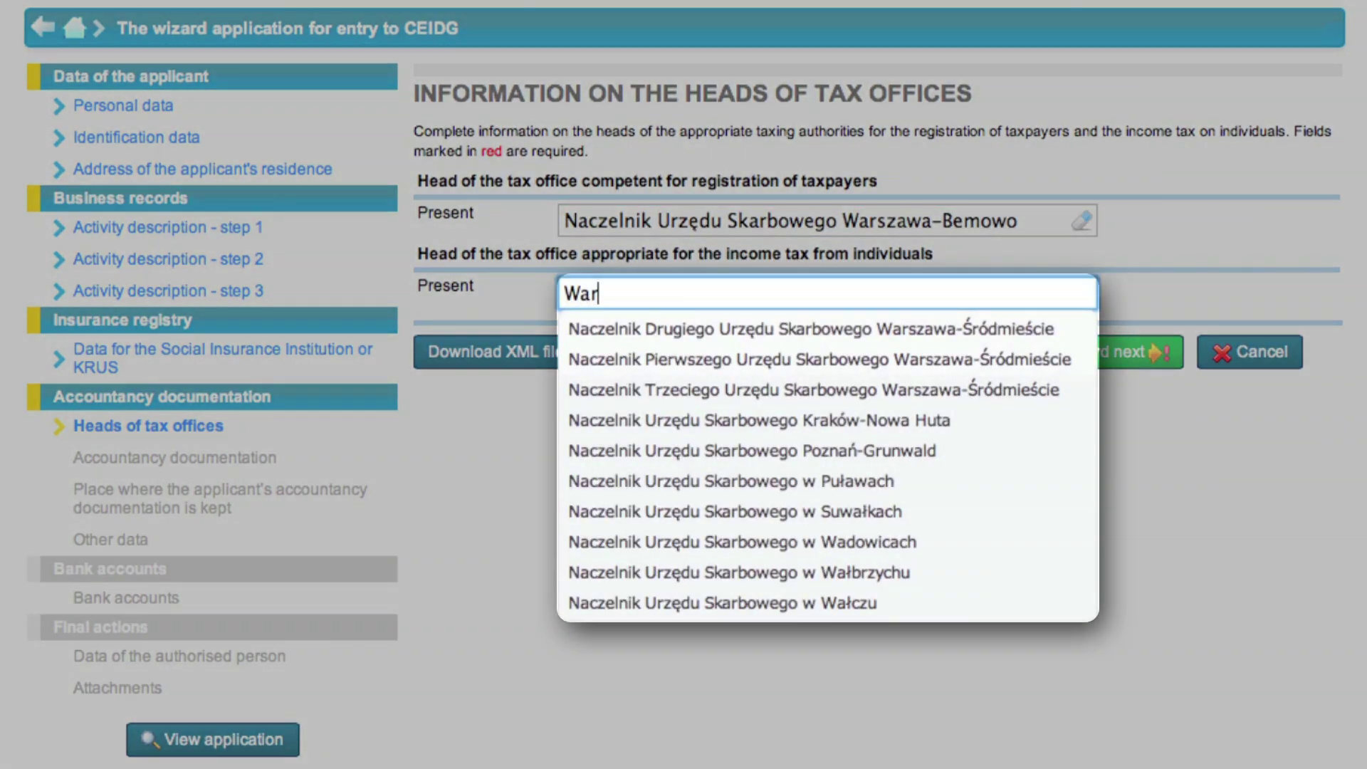
pyautogui.write('sza')
pyautogui.click(826, 418)
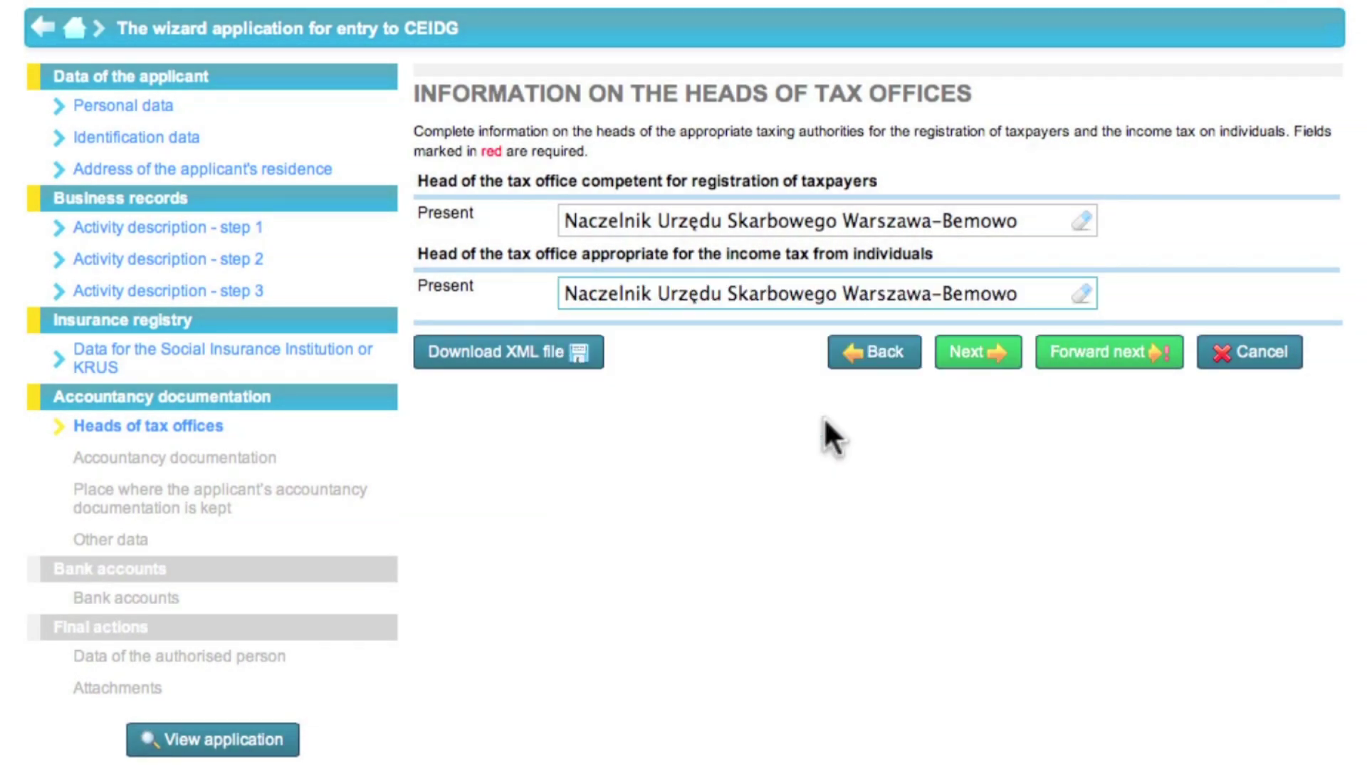
pyautogui.click(1012, 363)
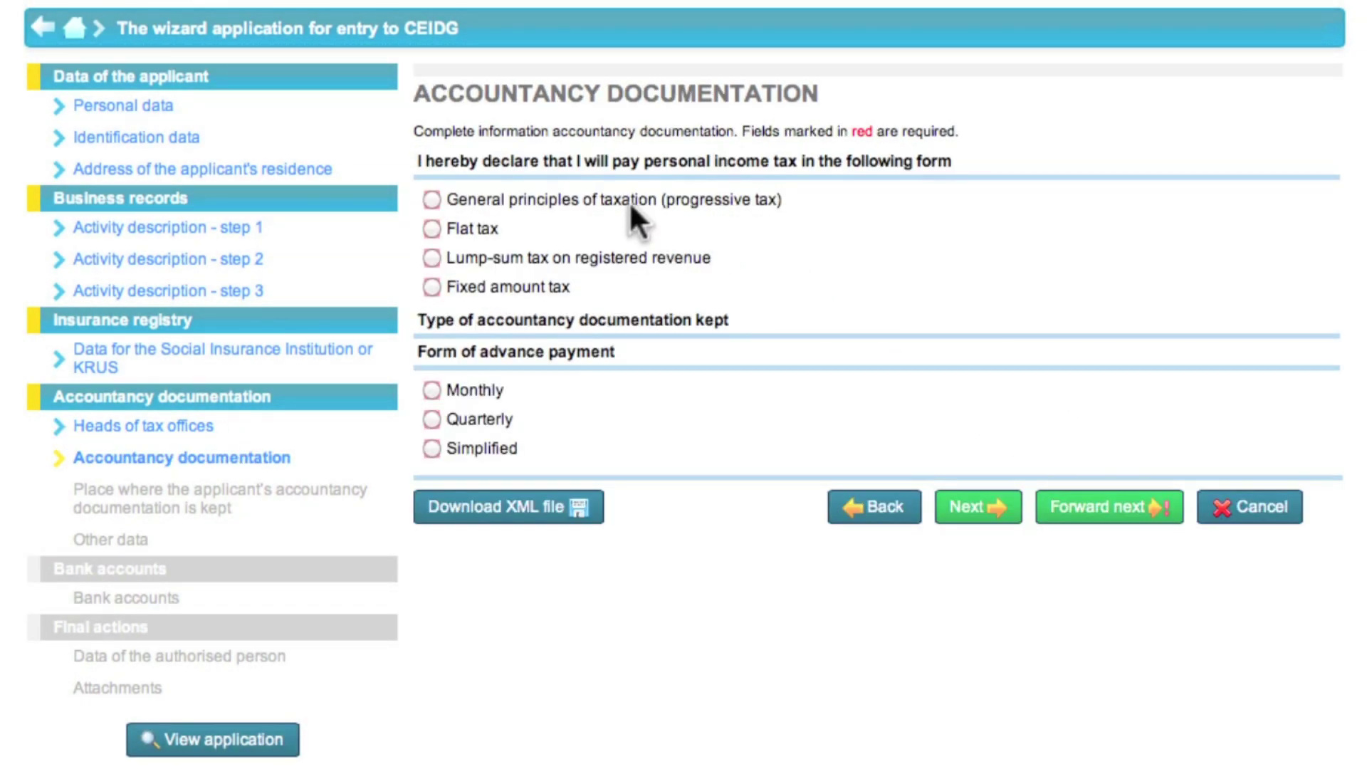
# Step through the personal income tax form options, ending on Fixed amount tax
pyautogui.click(432, 199)
pyautogui.click(432, 228)
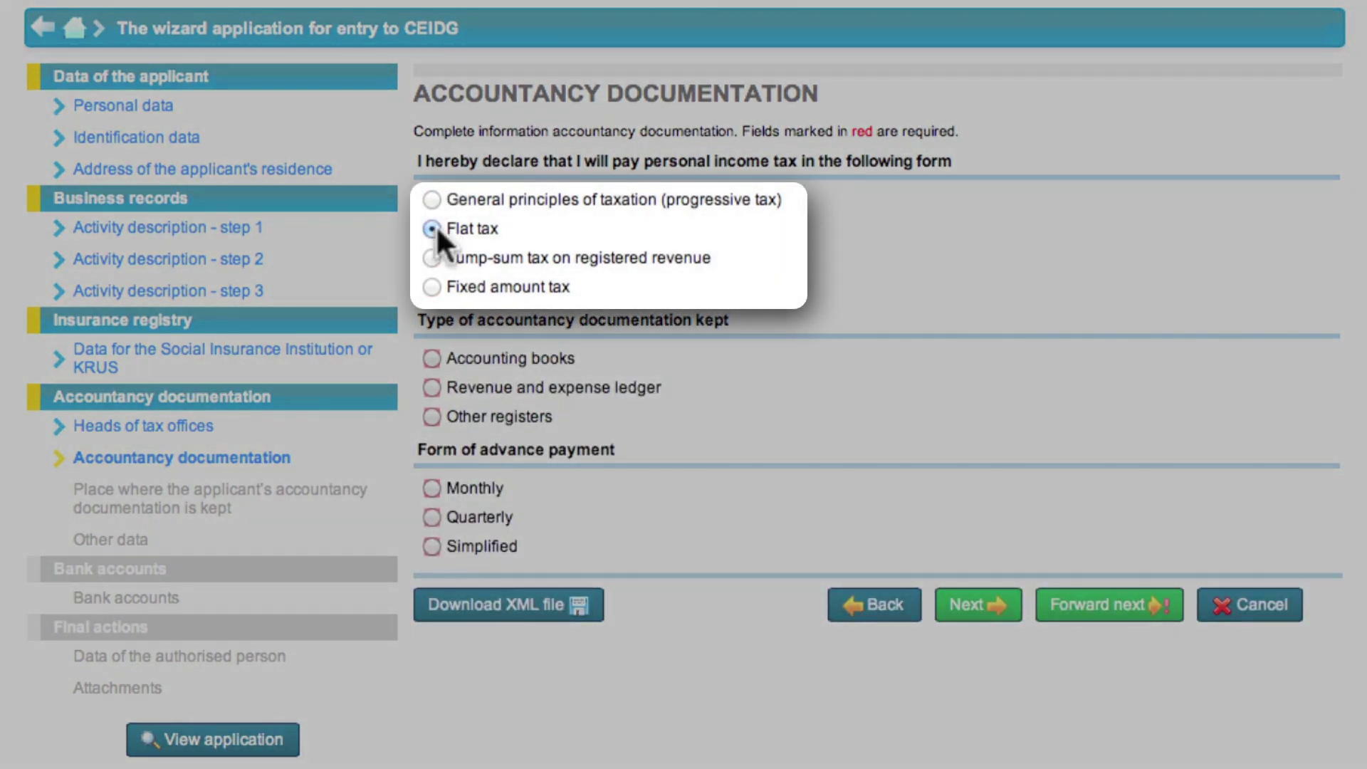
pyautogui.click(434, 258)
pyautogui.click(433, 287)
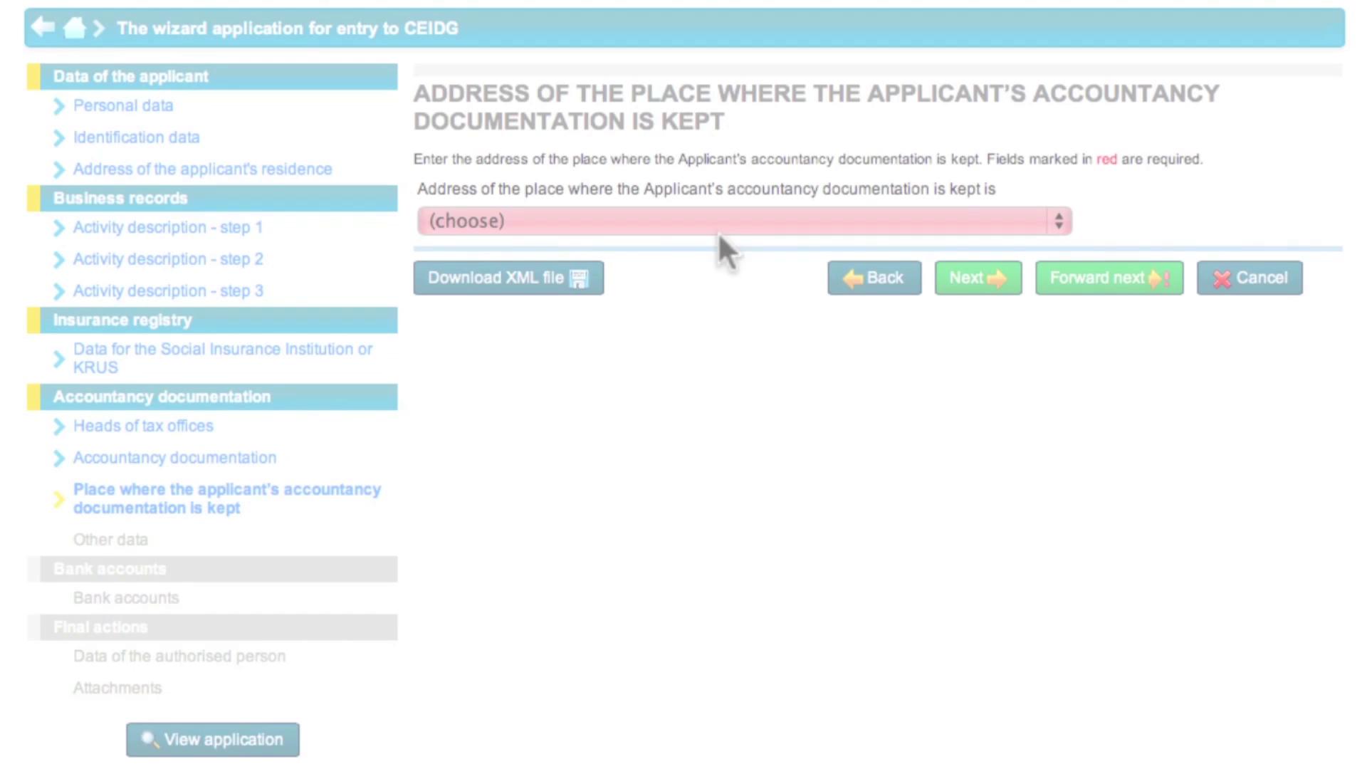
# Set the documentation address to 'Address of the applicant's residence' and continue
pyautogui.click(706, 222)
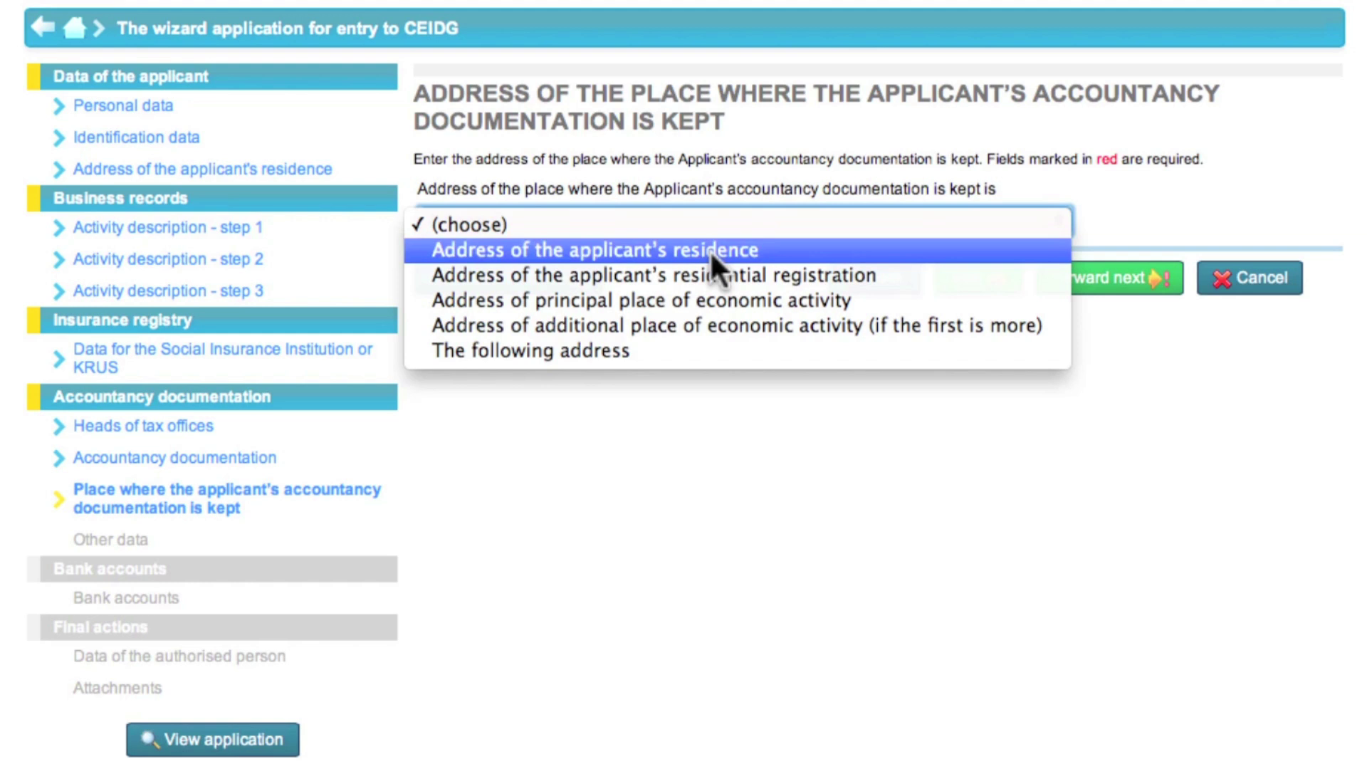
pyautogui.click(710, 250)
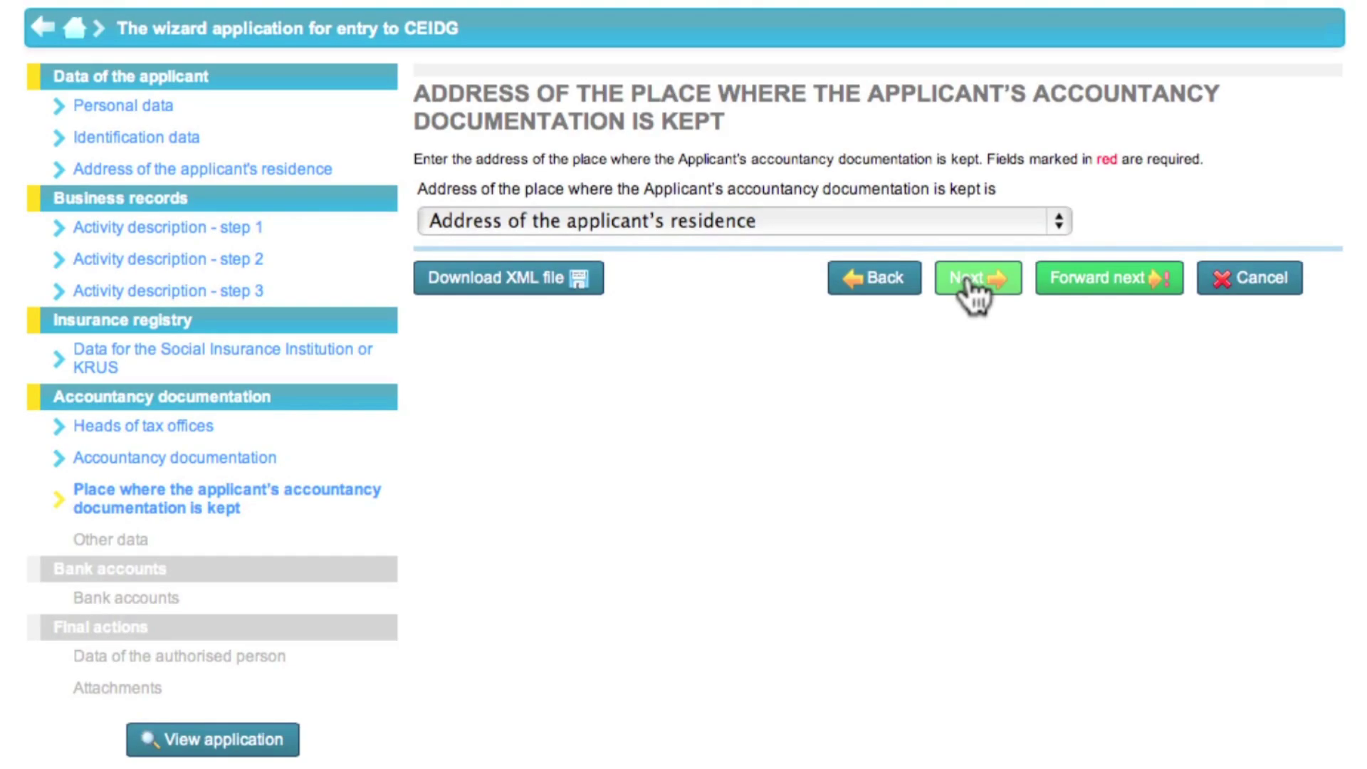
pyautogui.click(802, 296)
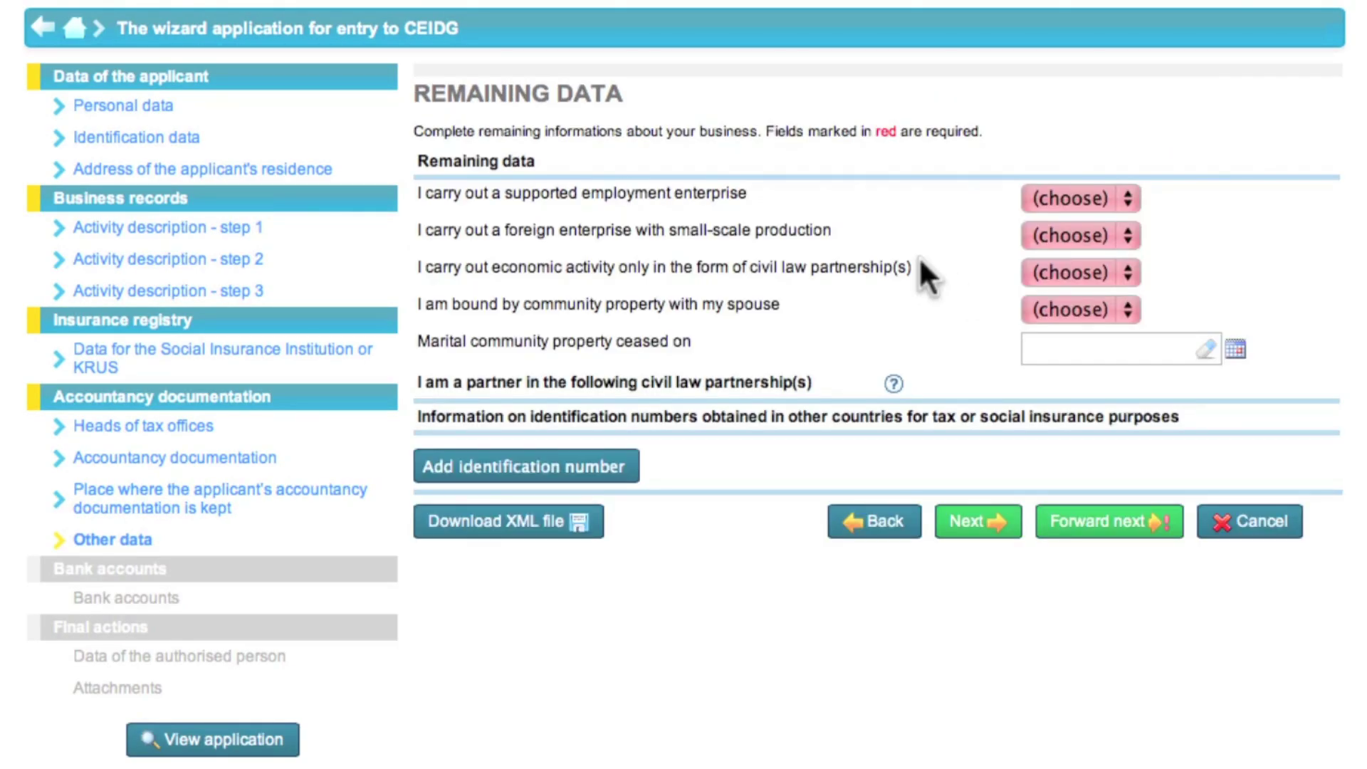
# Answer No for supported employment, foreign small-scale production, civil-law-partnership-only activity and spousal community property
pyautogui.click(1068, 197)
pyautogui.click(1069, 254)
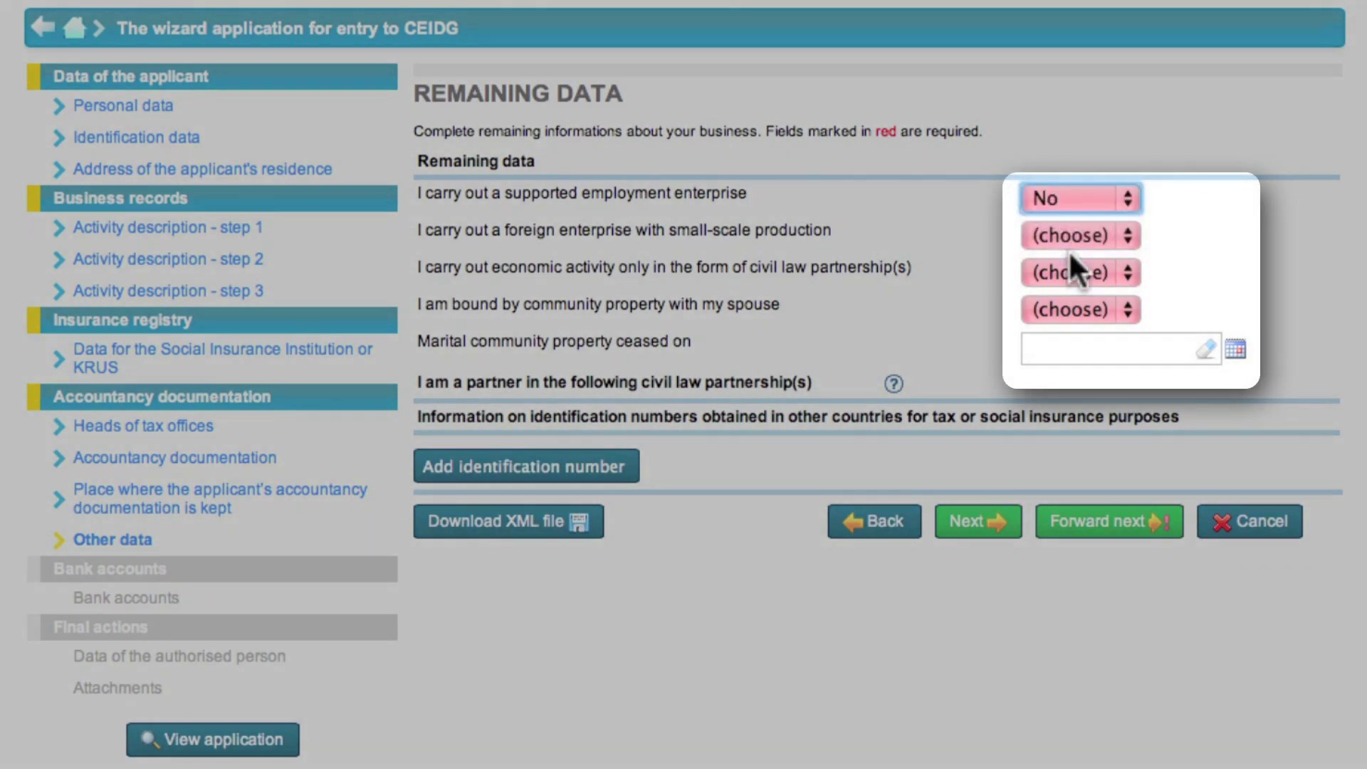
pyautogui.click(1075, 234)
pyautogui.click(1057, 282)
pyautogui.click(1056, 280)
pyautogui.click(1059, 326)
pyautogui.click(1060, 313)
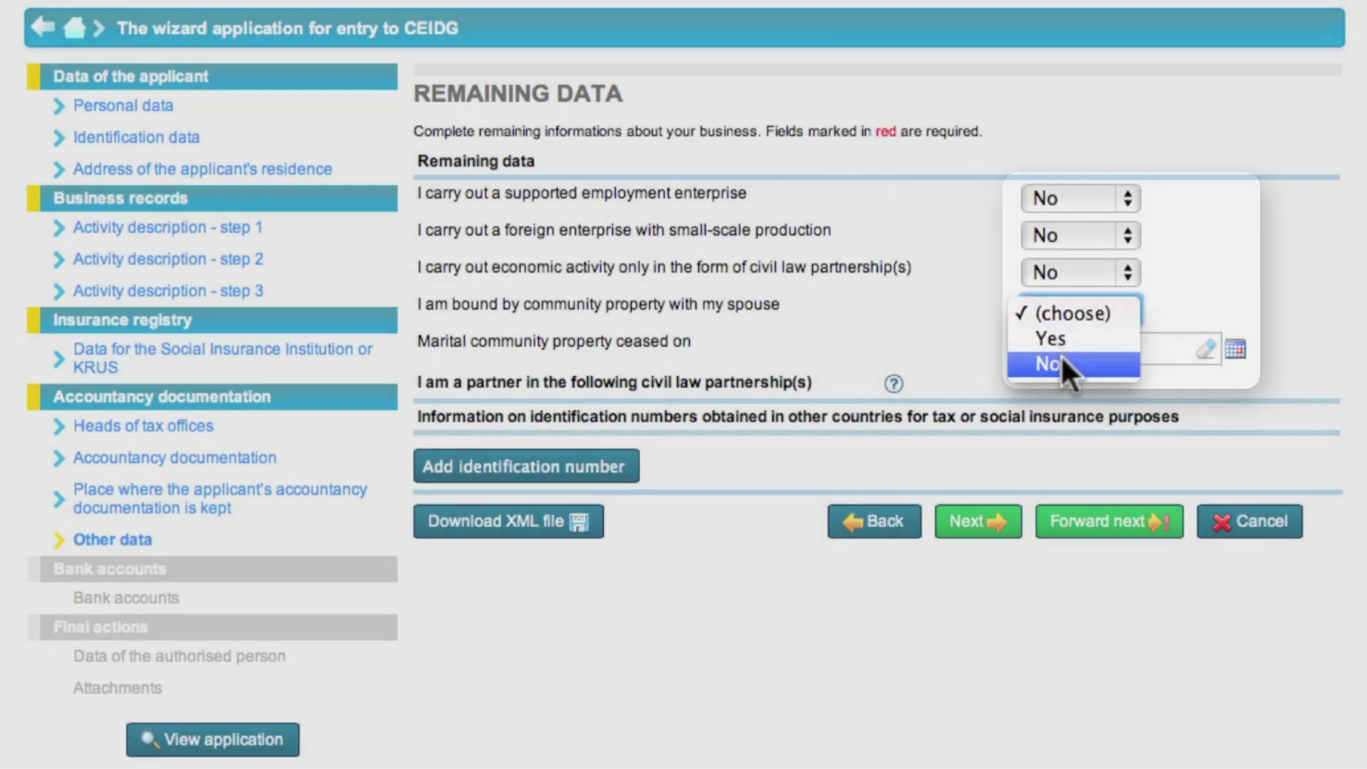
pyautogui.click(1061, 353)
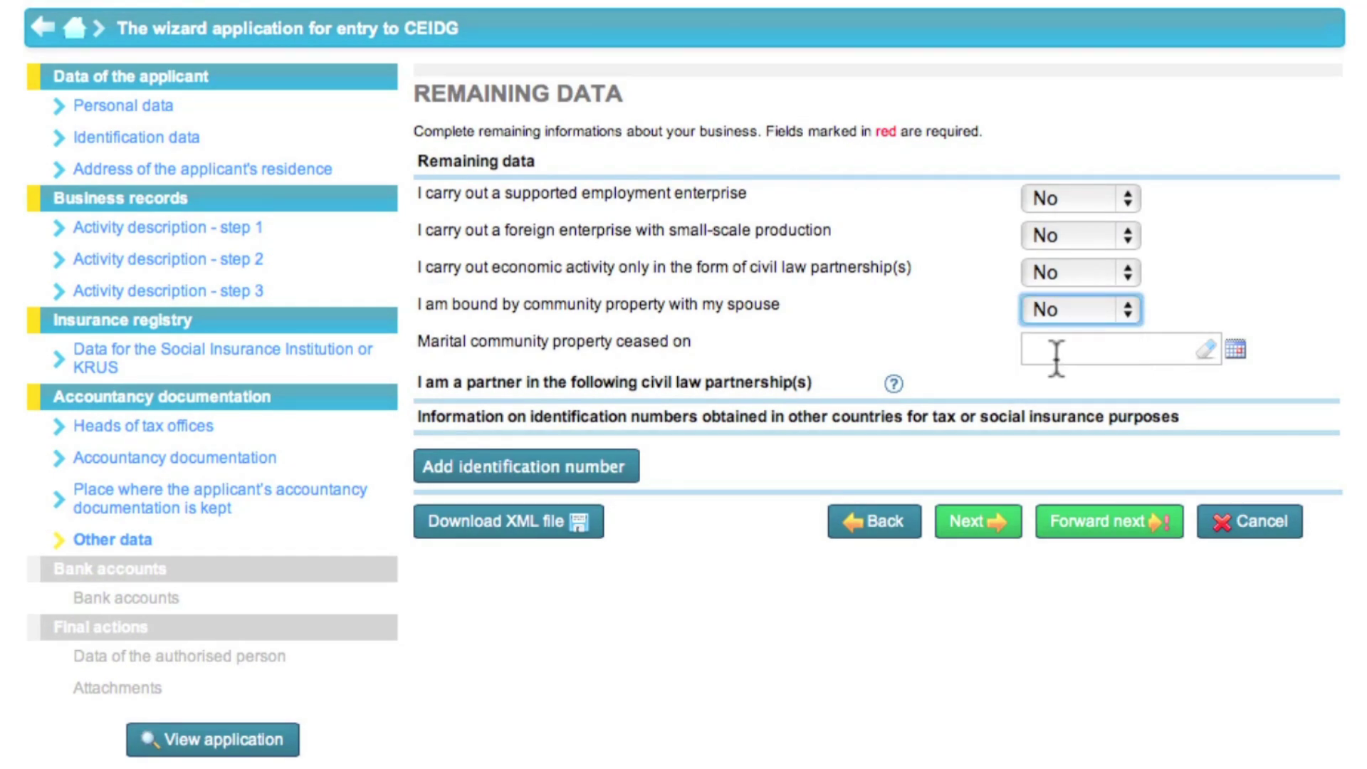
pyautogui.click(974, 523)
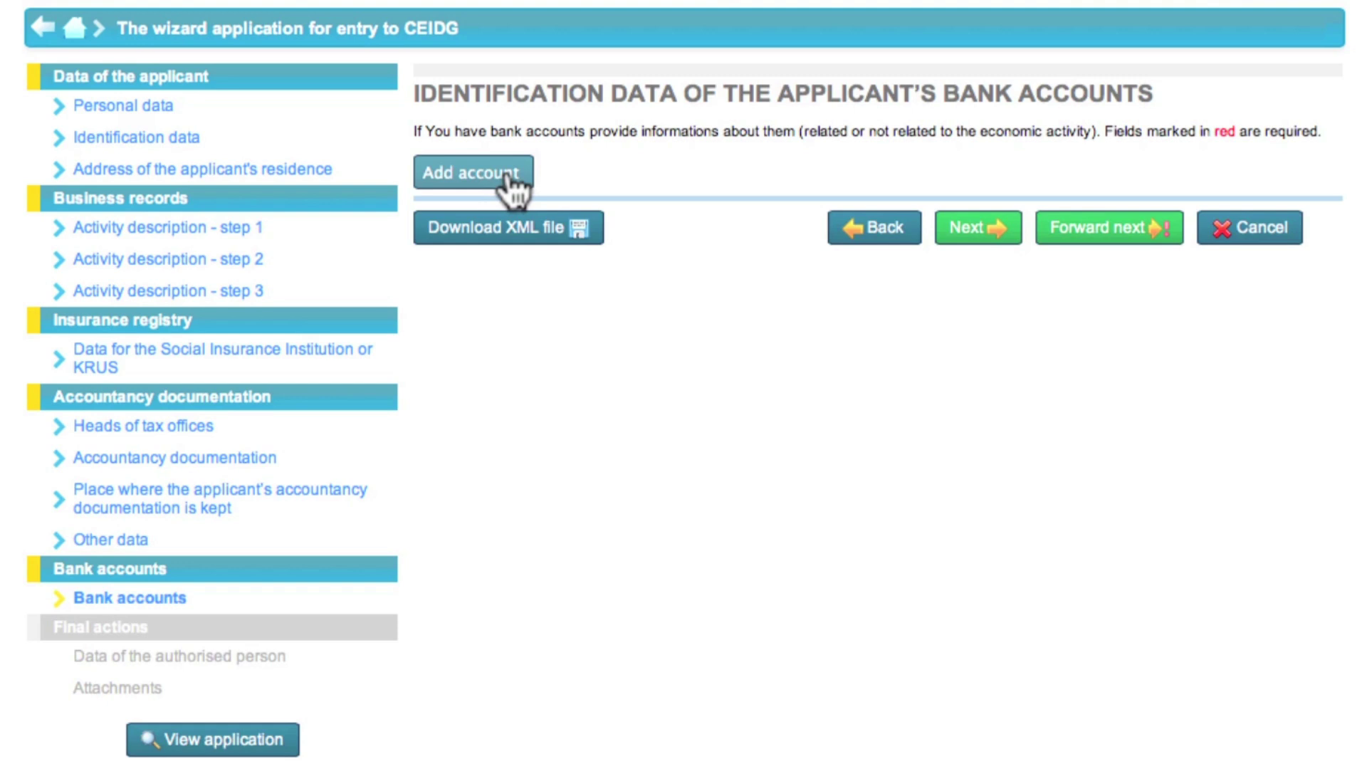
# Add a bank account entry with its account number, country Polska (PL) and bank 'Bank w Warszawie'
pyautogui.click(511, 187)
pyautogui.click(698, 169)
pyautogui.write('26000000000')
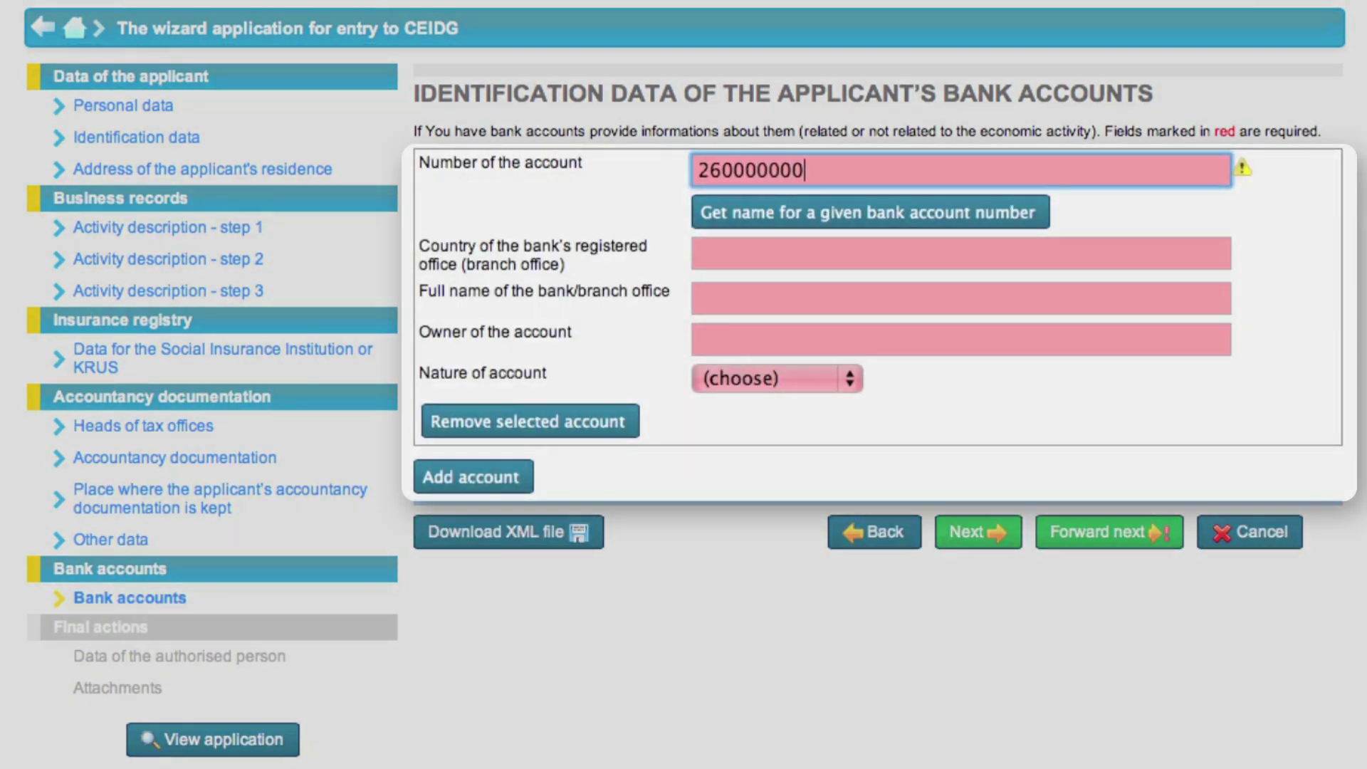
pyautogui.write('0000000000000000')
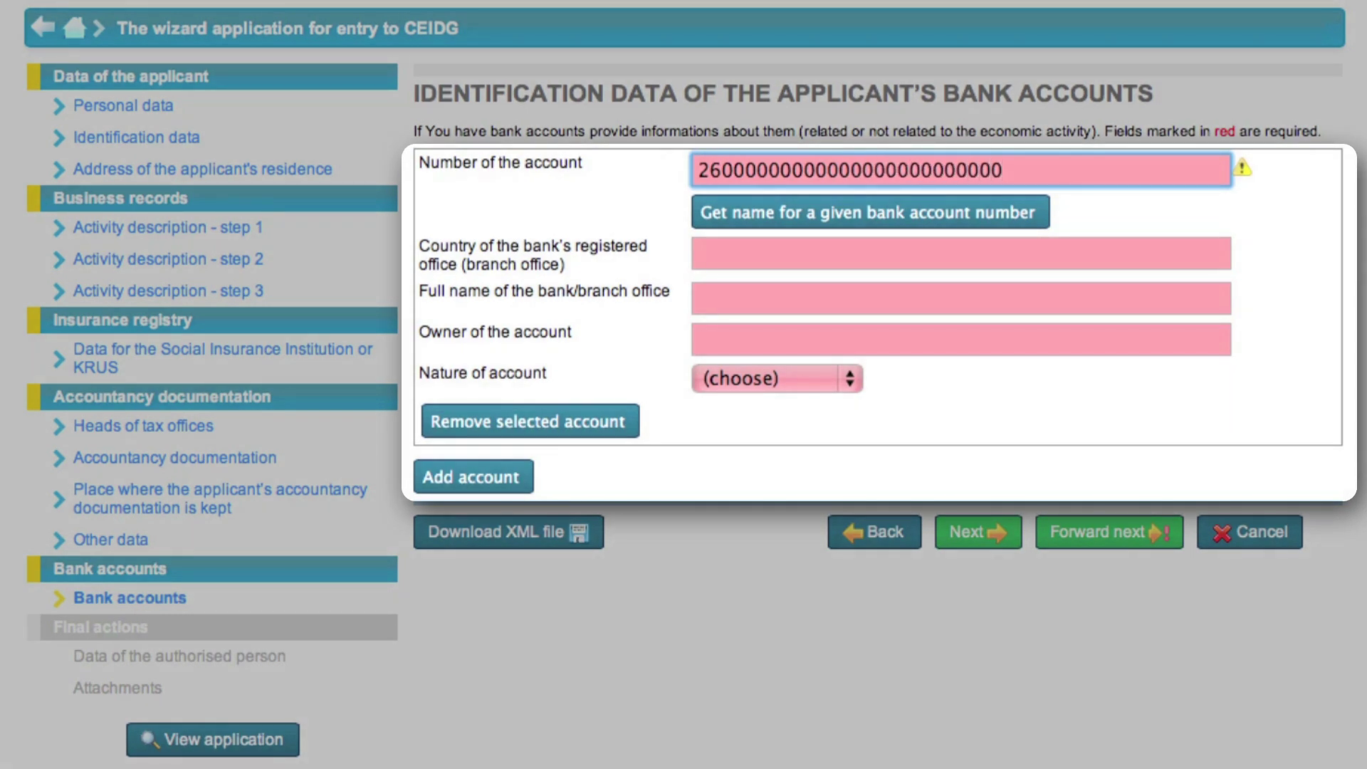
pyautogui.click(721, 252)
pyautogui.write('Polska')
pyautogui.press('Tab')
pyautogui.write('Bank w Warszawie')
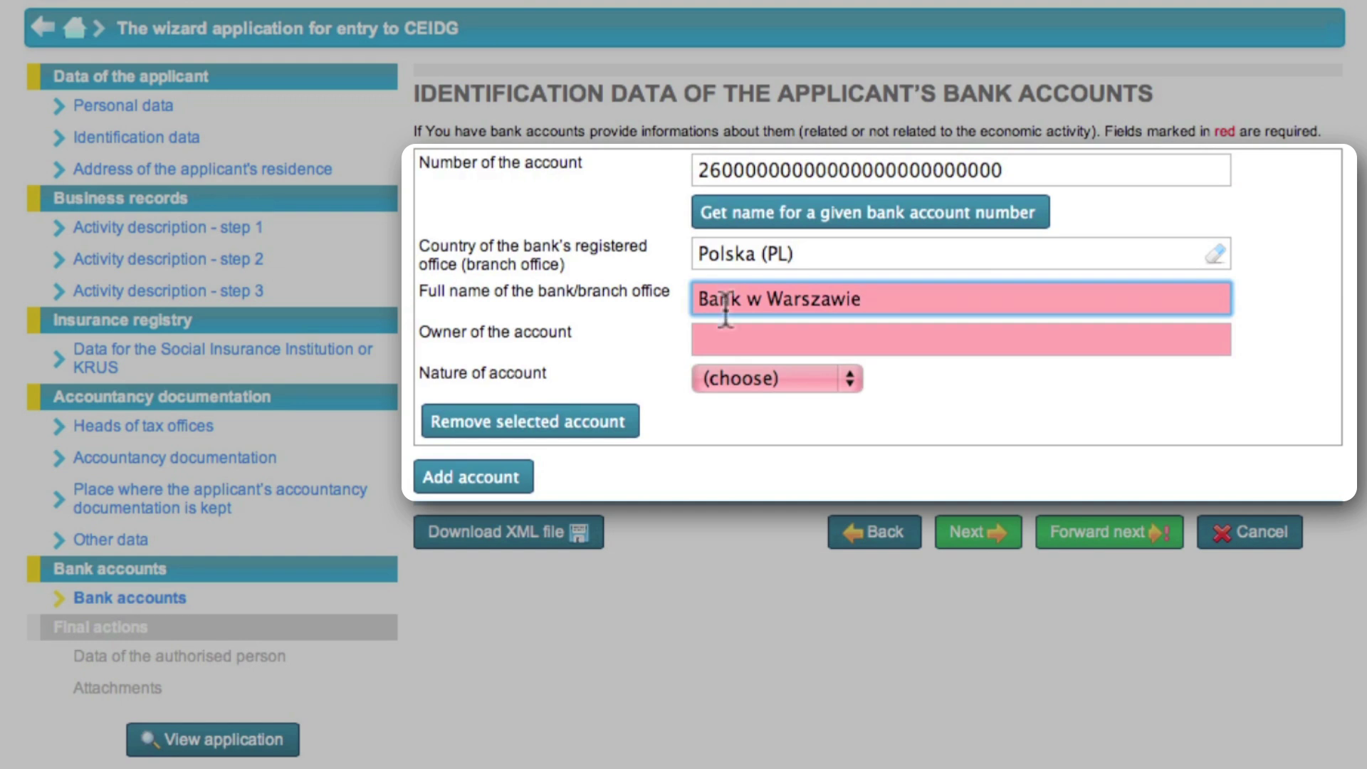
# Enter the account owner's full name and set the nature of account to Personal
pyautogui.click(723, 337)
pyautogui.write('Ewa Kowalska')
pyautogui.click(741, 375)
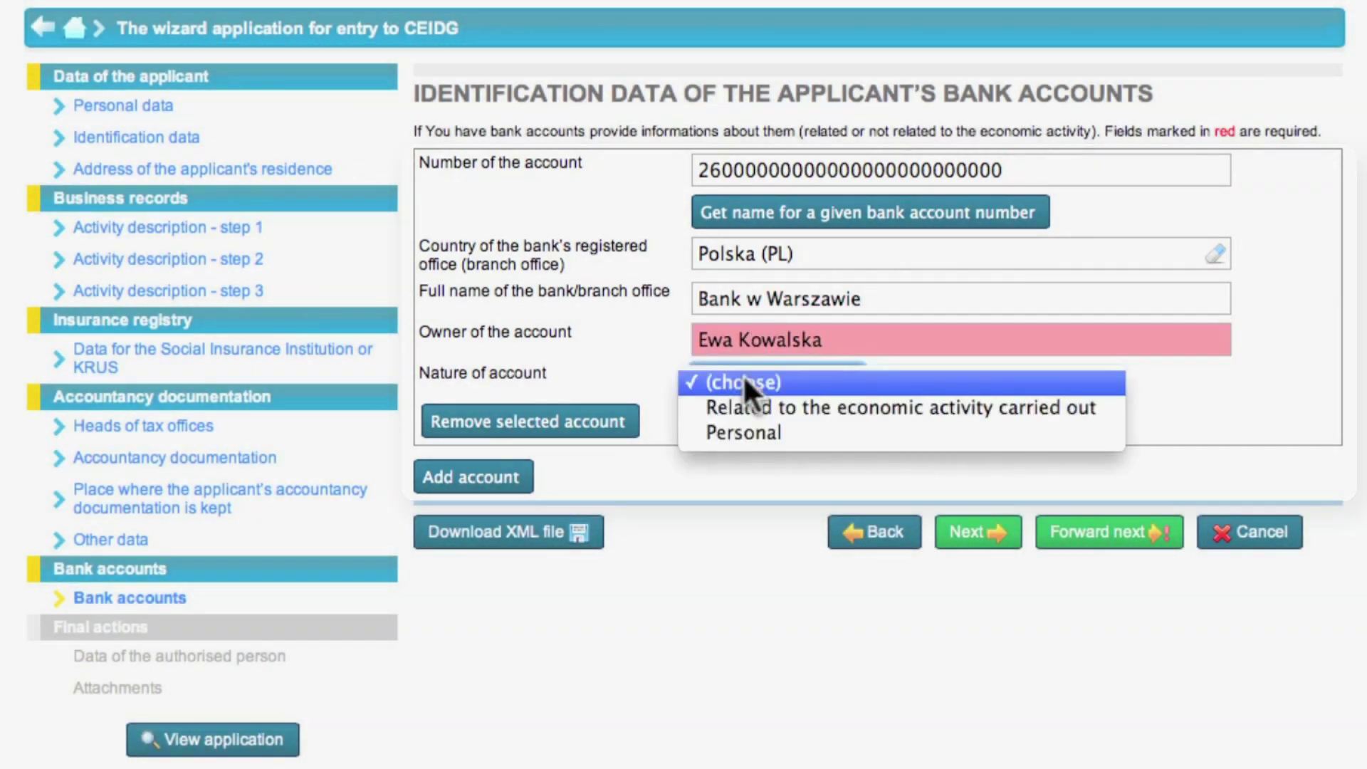
pyautogui.click(745, 429)
pyautogui.click(961, 536)
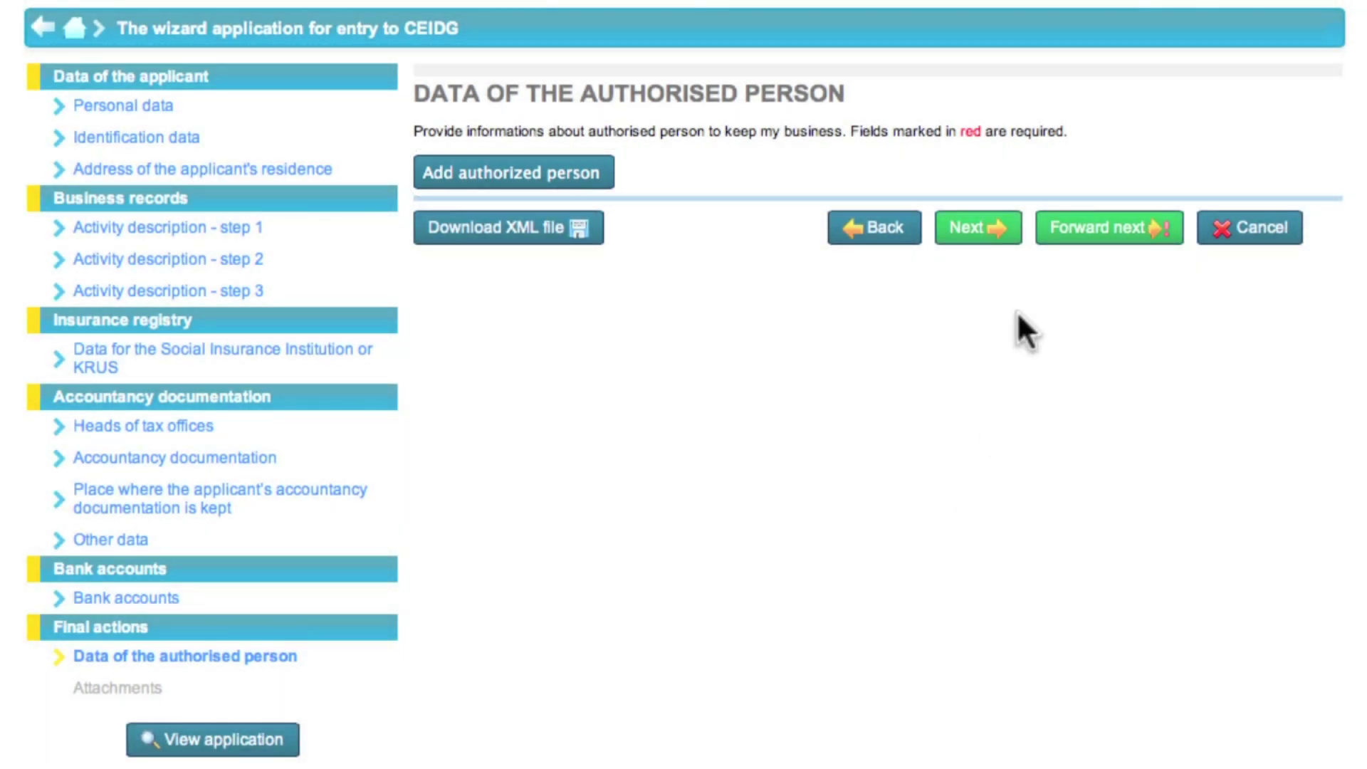
# Skip the authorised person and attachments steps to reach the duly-completed verification summary
pyautogui.click(998, 245)
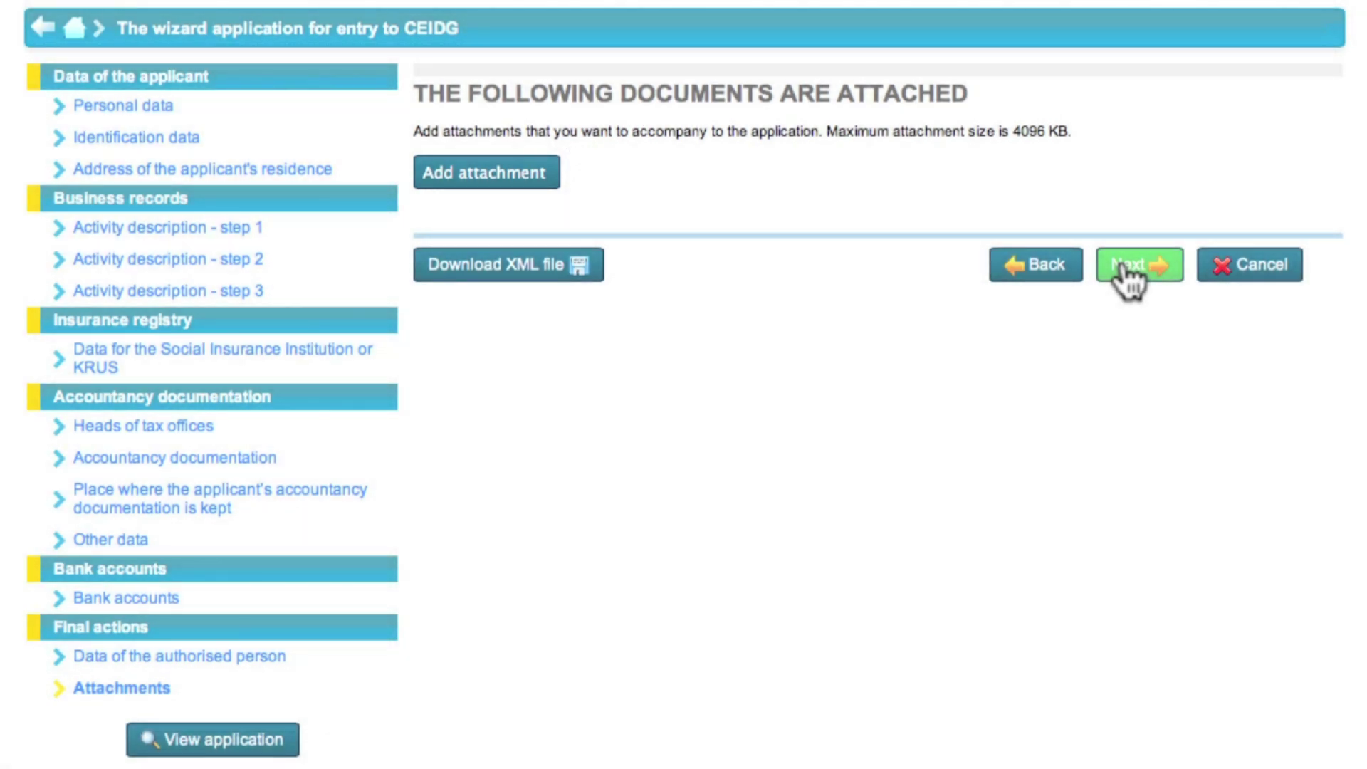
pyautogui.click(1129, 271)
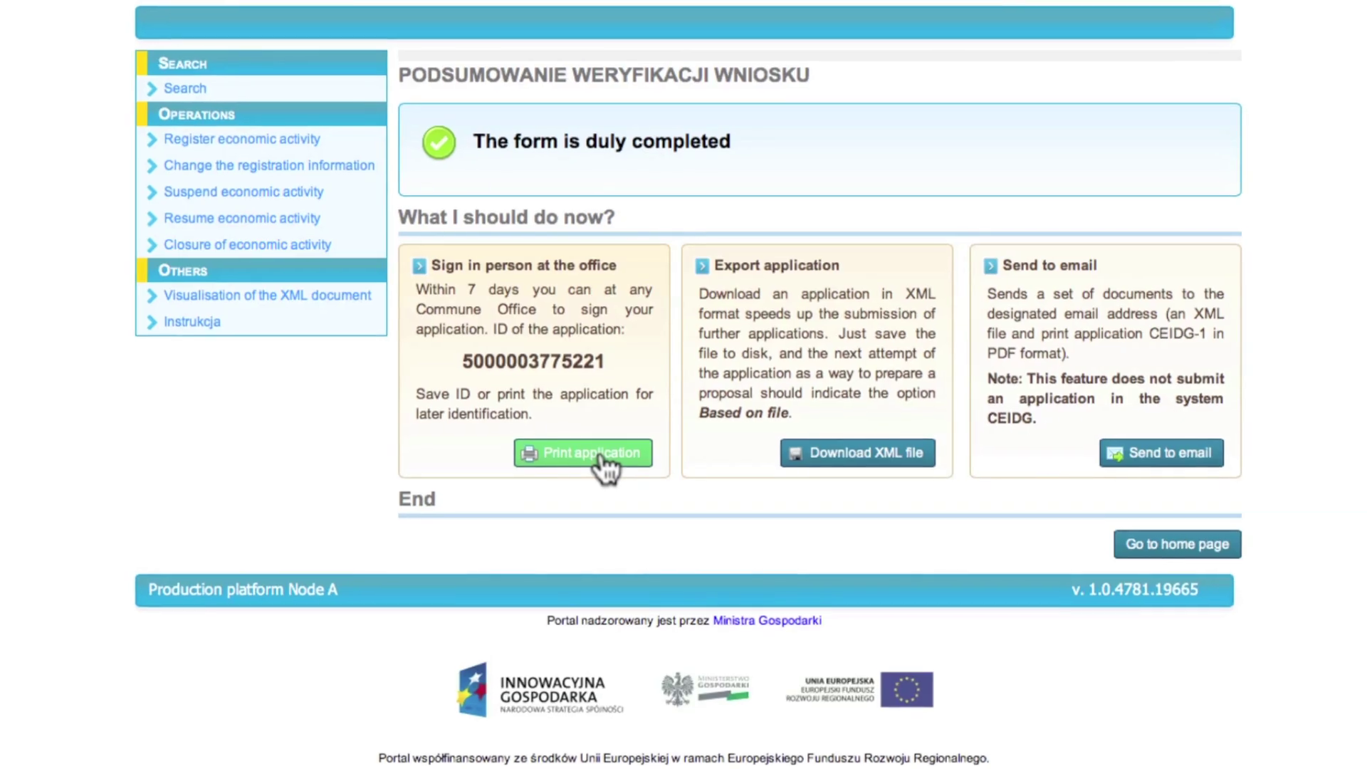